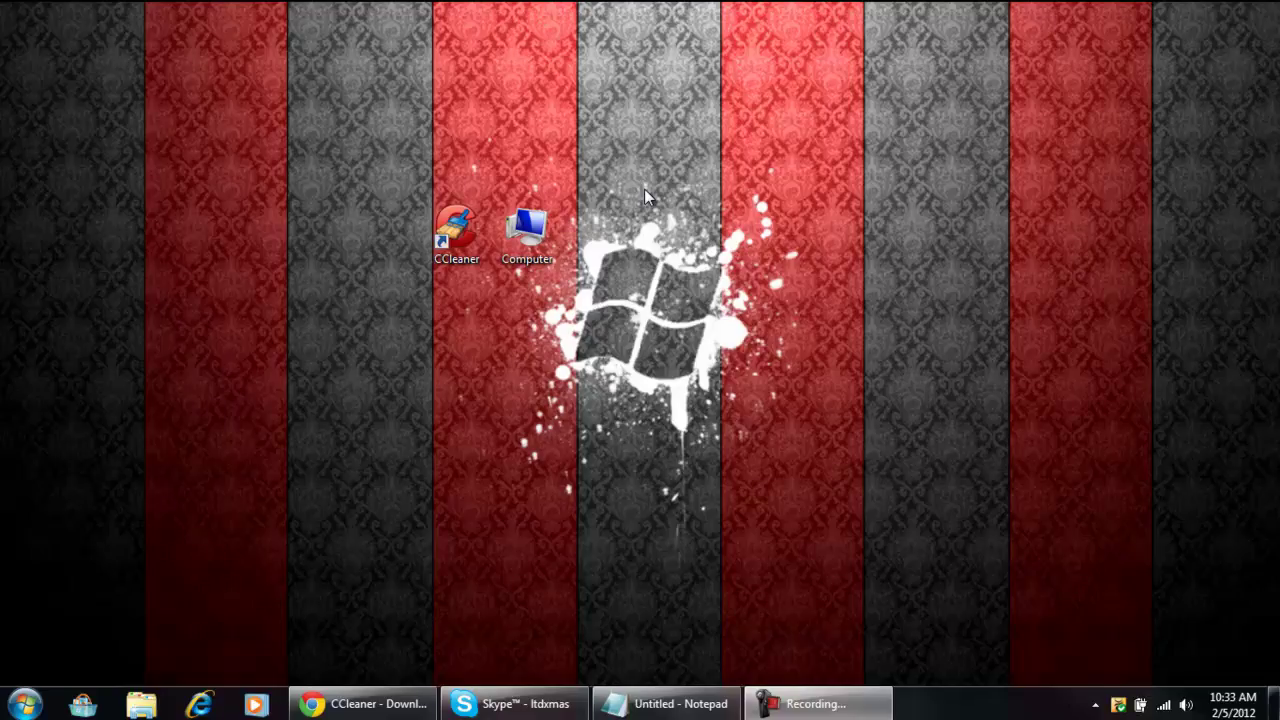
pyautogui.moveTo(660, 190); pyautogui.dragTo(340, 225)
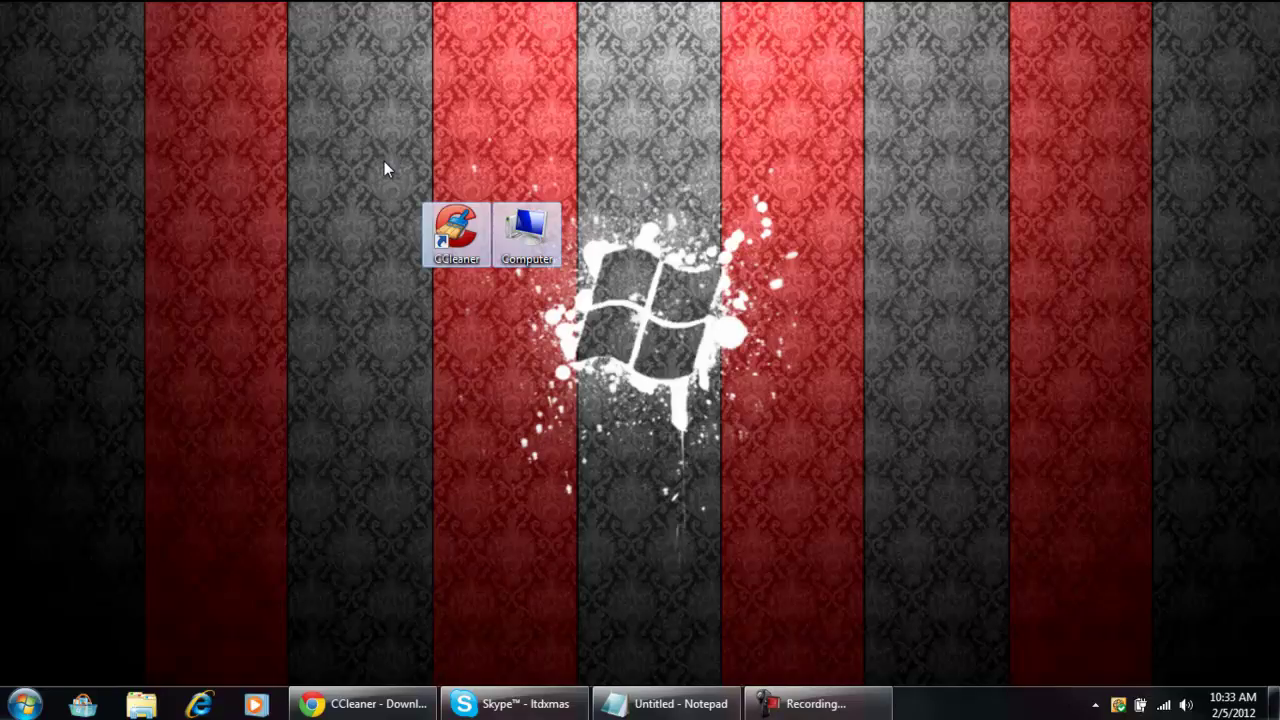
pyautogui.click(414, 156)
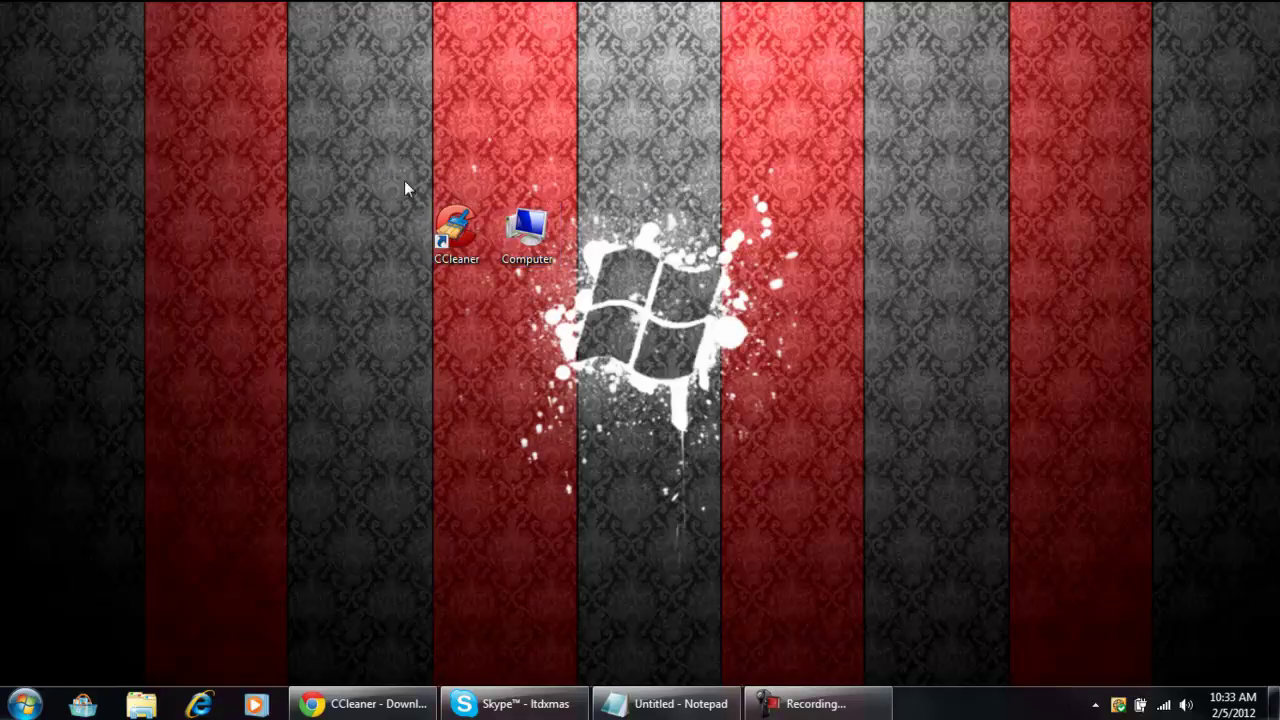
pyautogui.moveTo(474, 303); pyautogui.dragTo(410, 220)
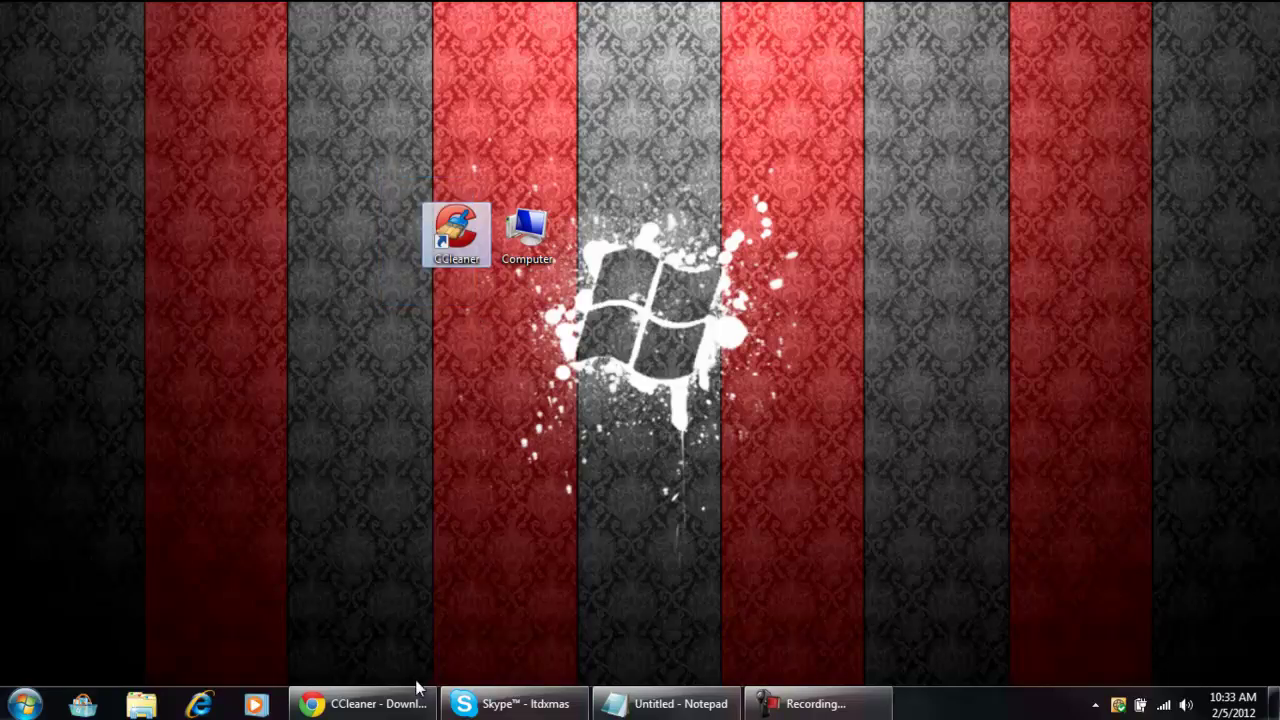
# Show the CCleaner download page on Download.com in Chrome, look it over, and minimise the browser
pyautogui.moveTo(421, 698)
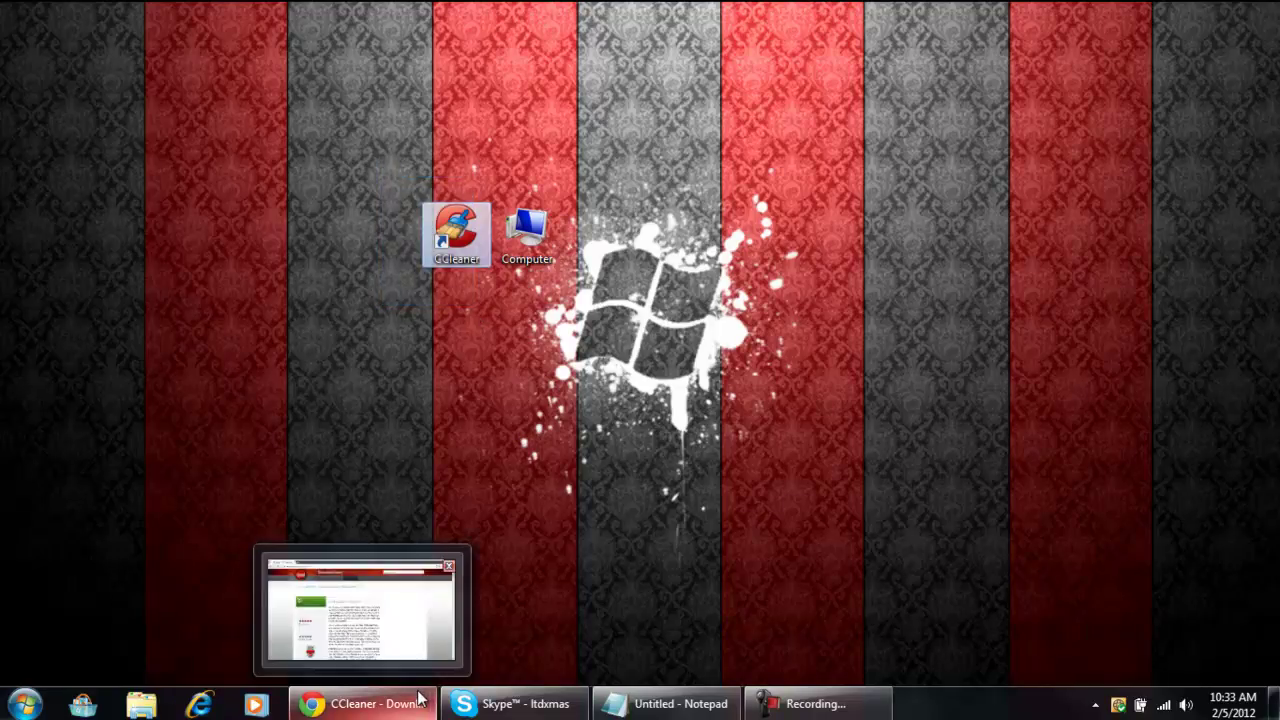
pyautogui.click(421, 700)
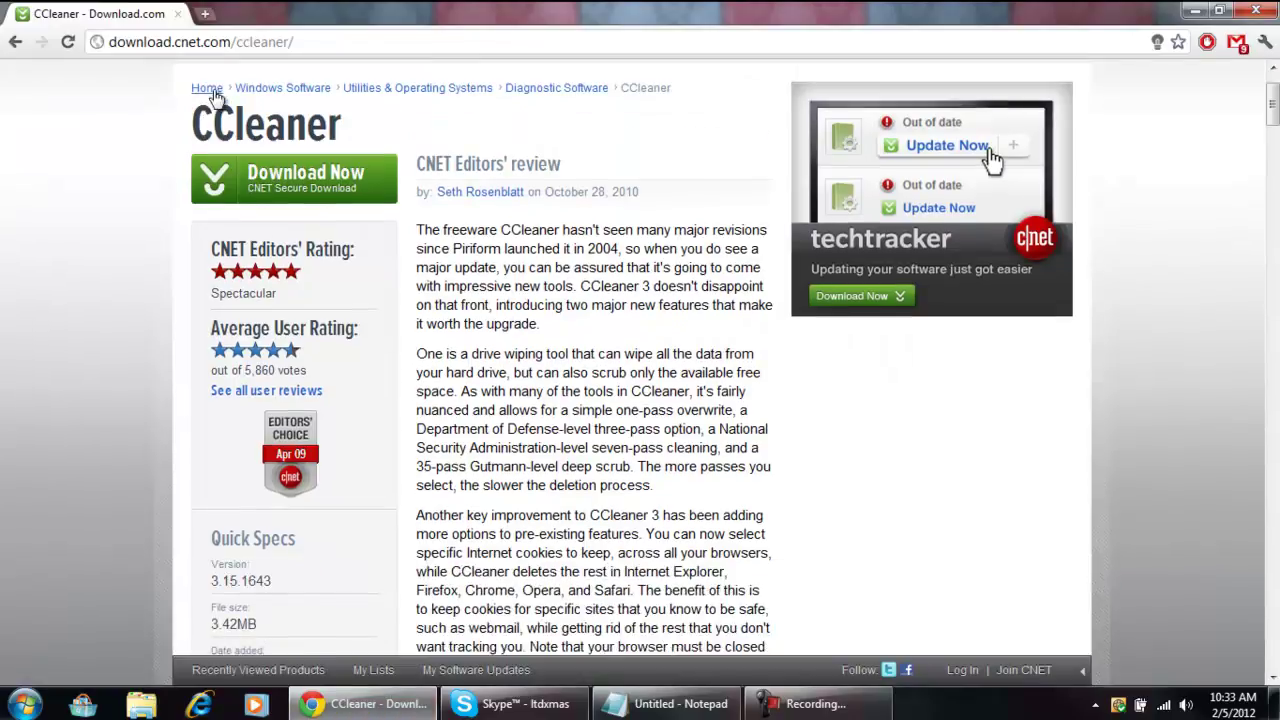
pyautogui.scroll(-2, 375, 305)
pyautogui.scroll(2, 366, 308)
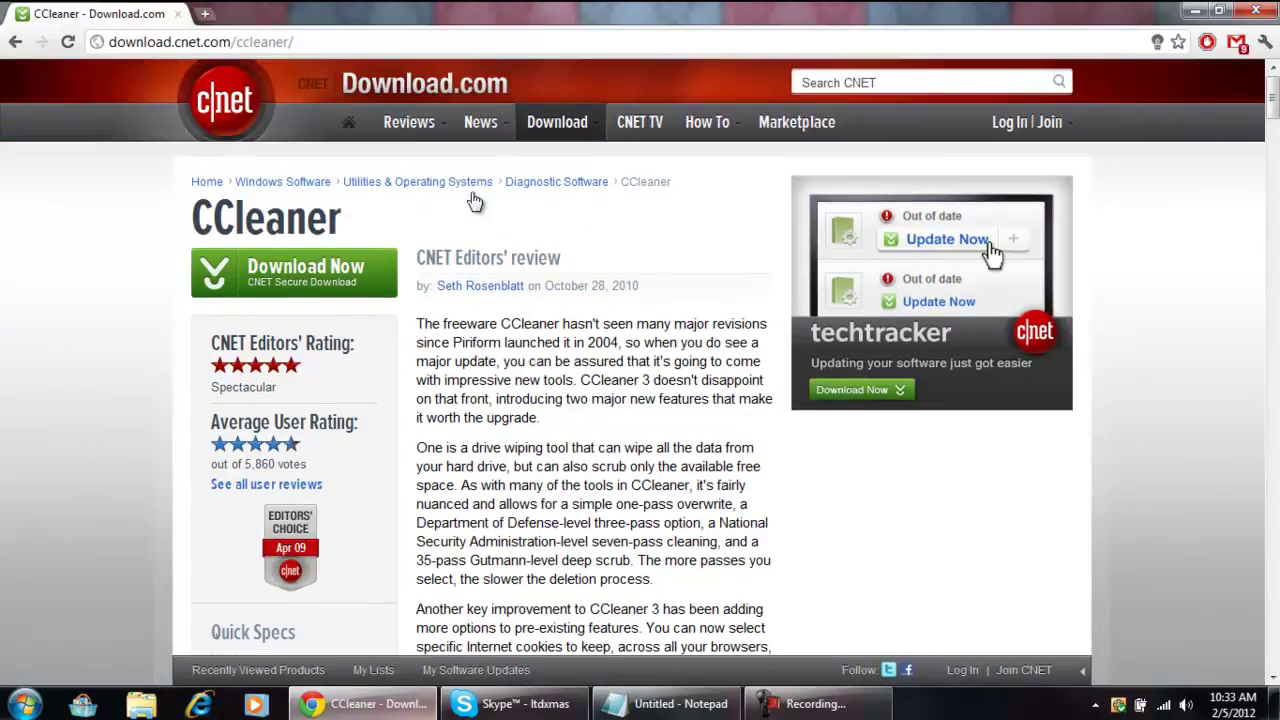
pyautogui.click(343, 704)
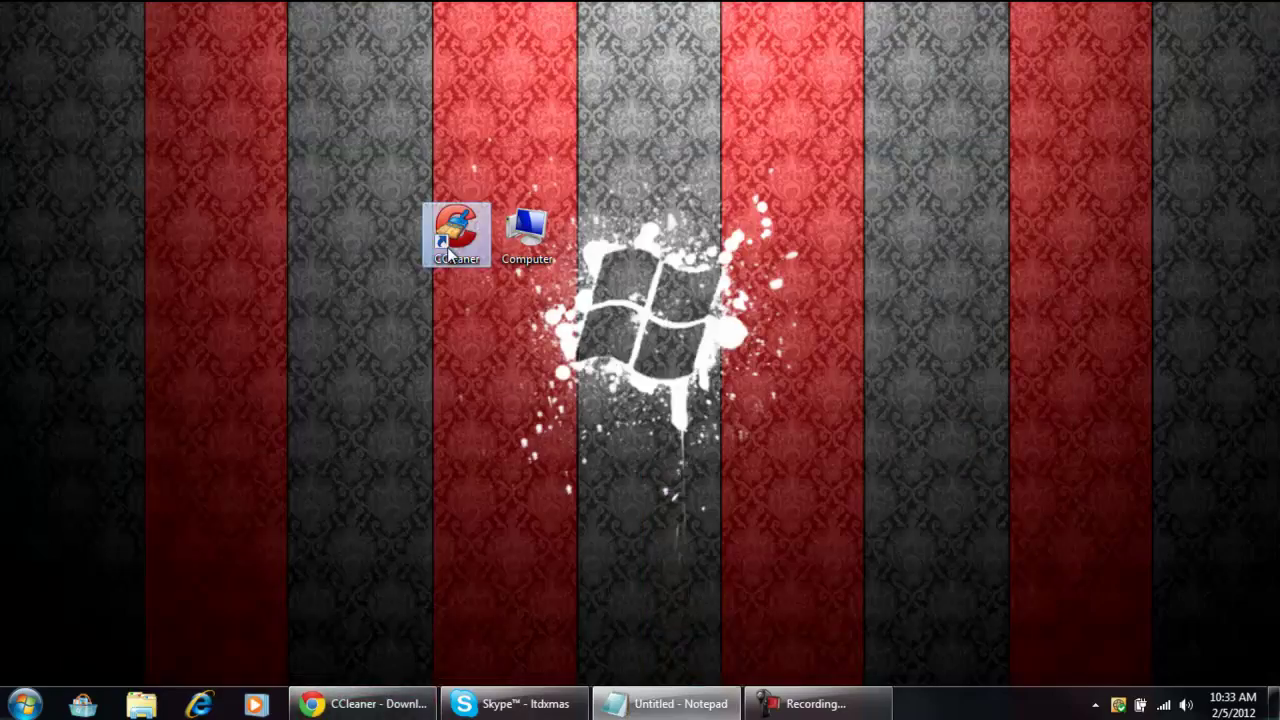
# Launch CCleaner from the desktop and look through its list of Windows cleaning options
pyautogui.doubleClick(456, 240)
pyautogui.click(751, 379)
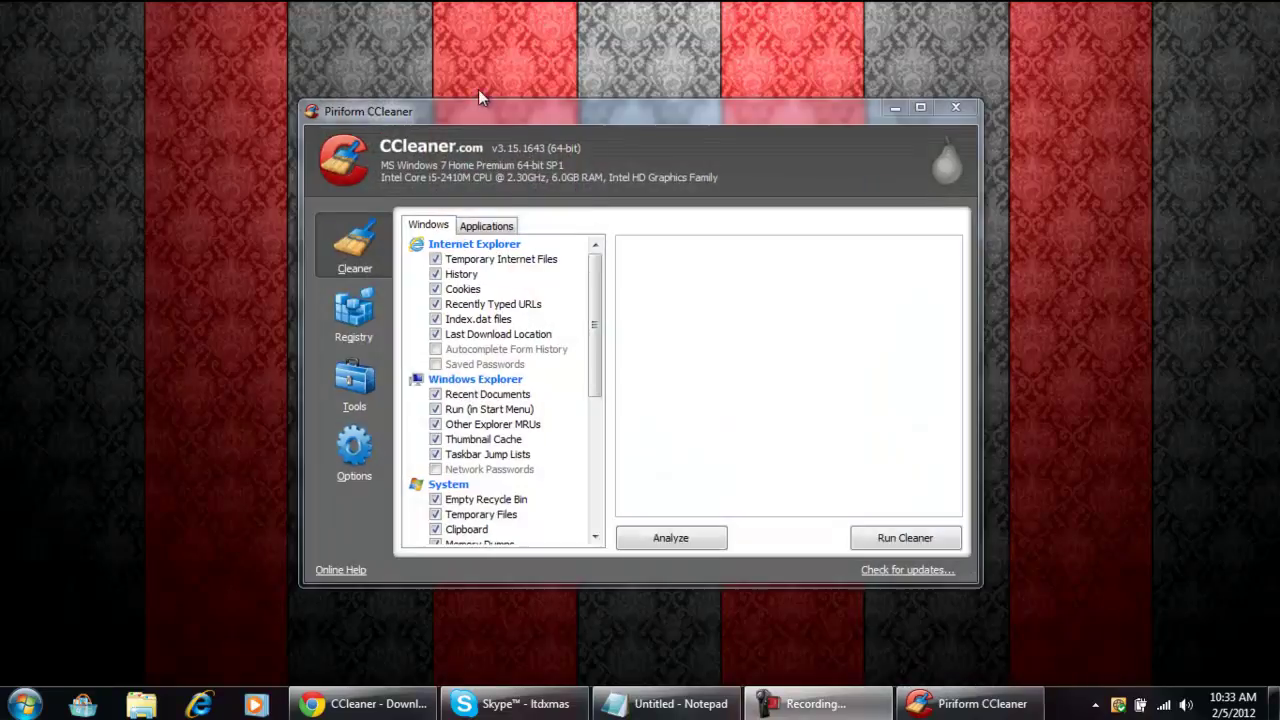
pyautogui.moveTo(476, 100); pyautogui.dragTo(422, 115)
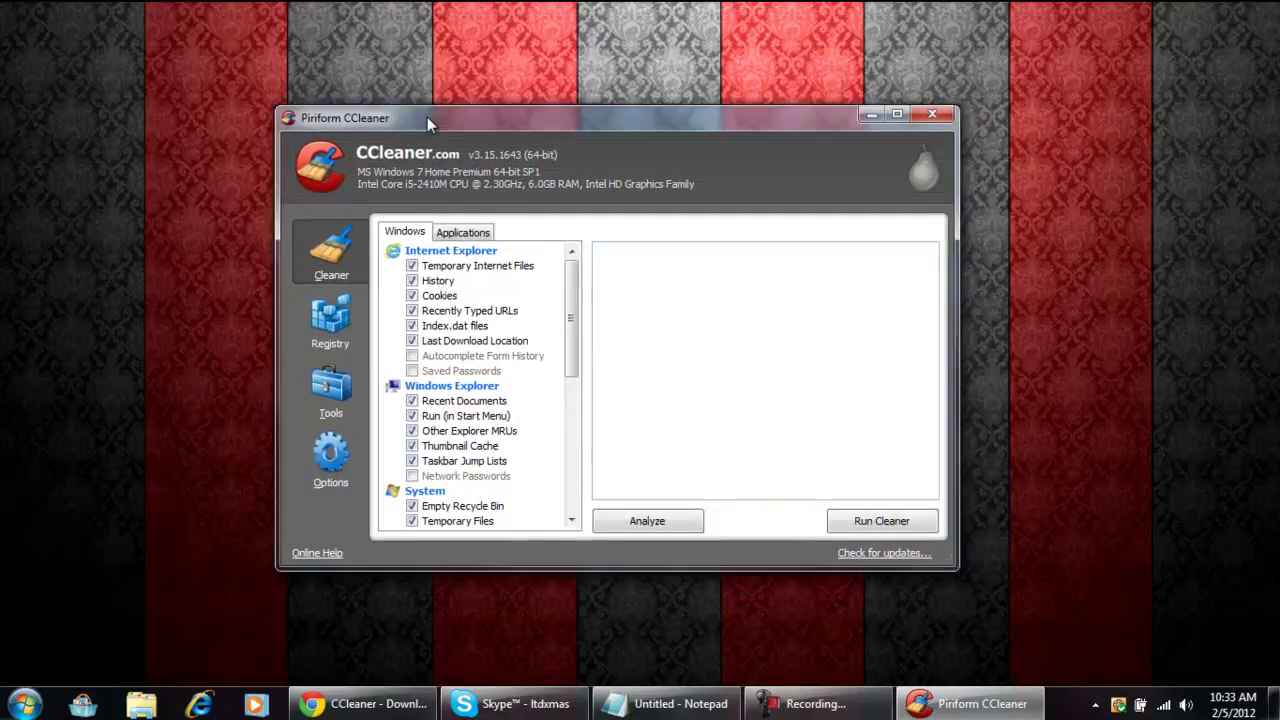
pyautogui.scroll(-5, 457, 465)
pyautogui.scroll(-2, 457, 467)
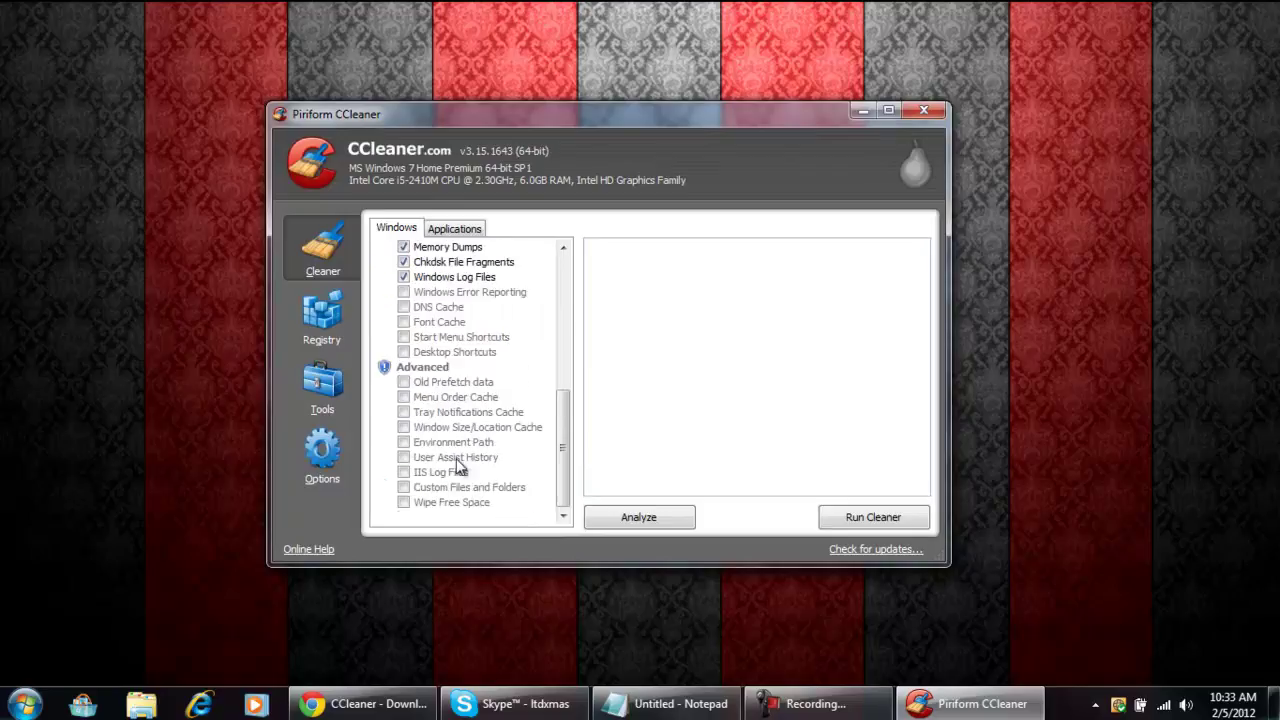
pyautogui.scroll(2, 457, 467)
pyautogui.scroll(5, 460, 470)
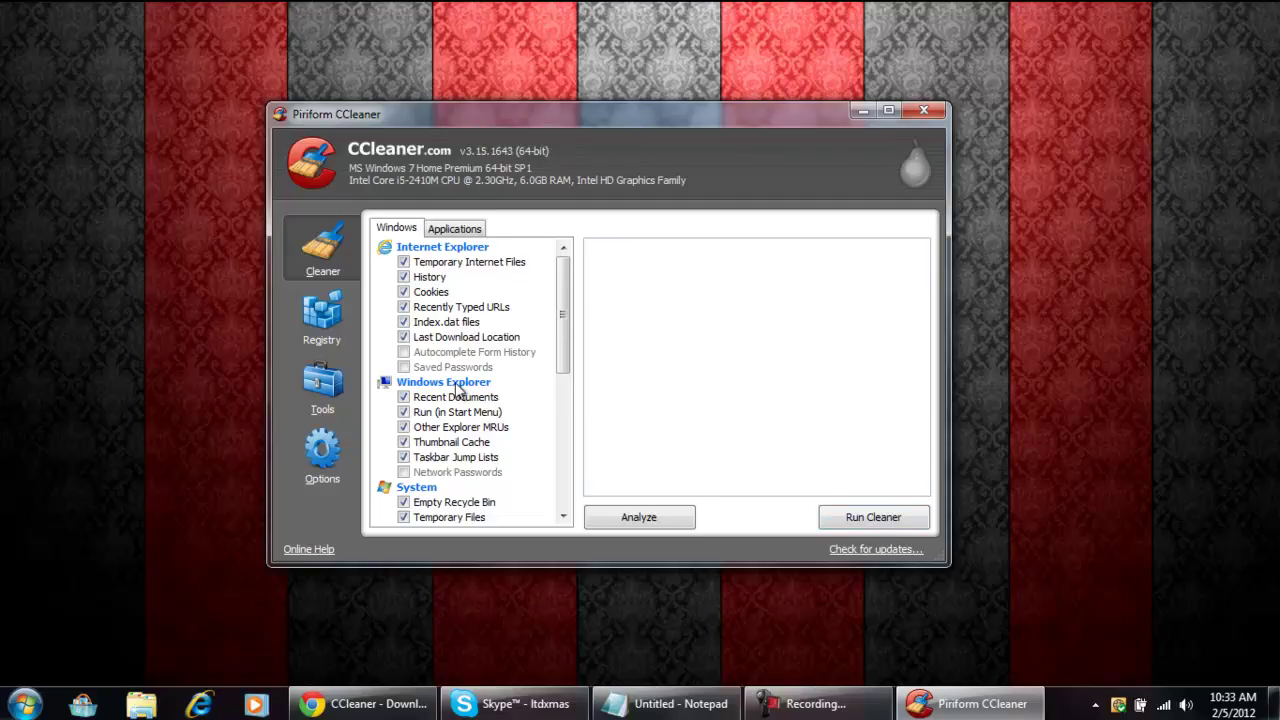
# Run the cleaner with Empty Recycle Bin included, accepting permanent file deletion, and minimise the CCleaner window
pyautogui.scroll(-1, 460, 395)
pyautogui.click(404, 458)
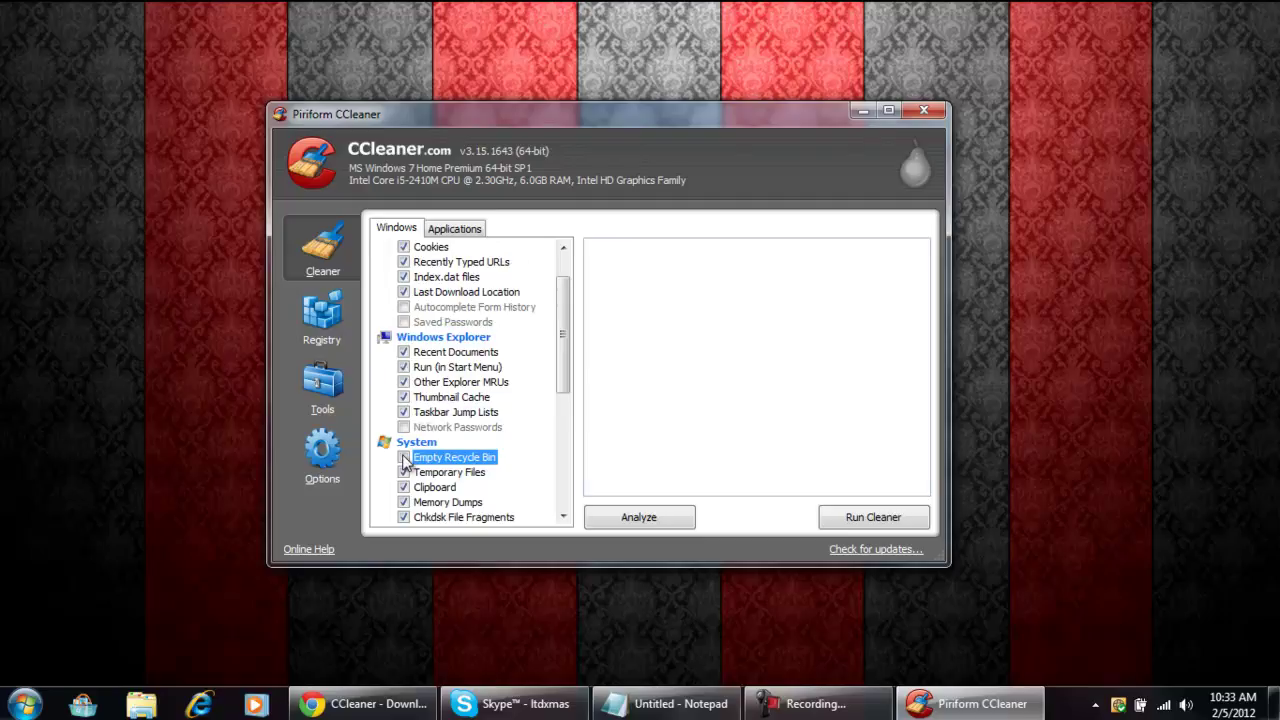
pyautogui.click(824, 515)
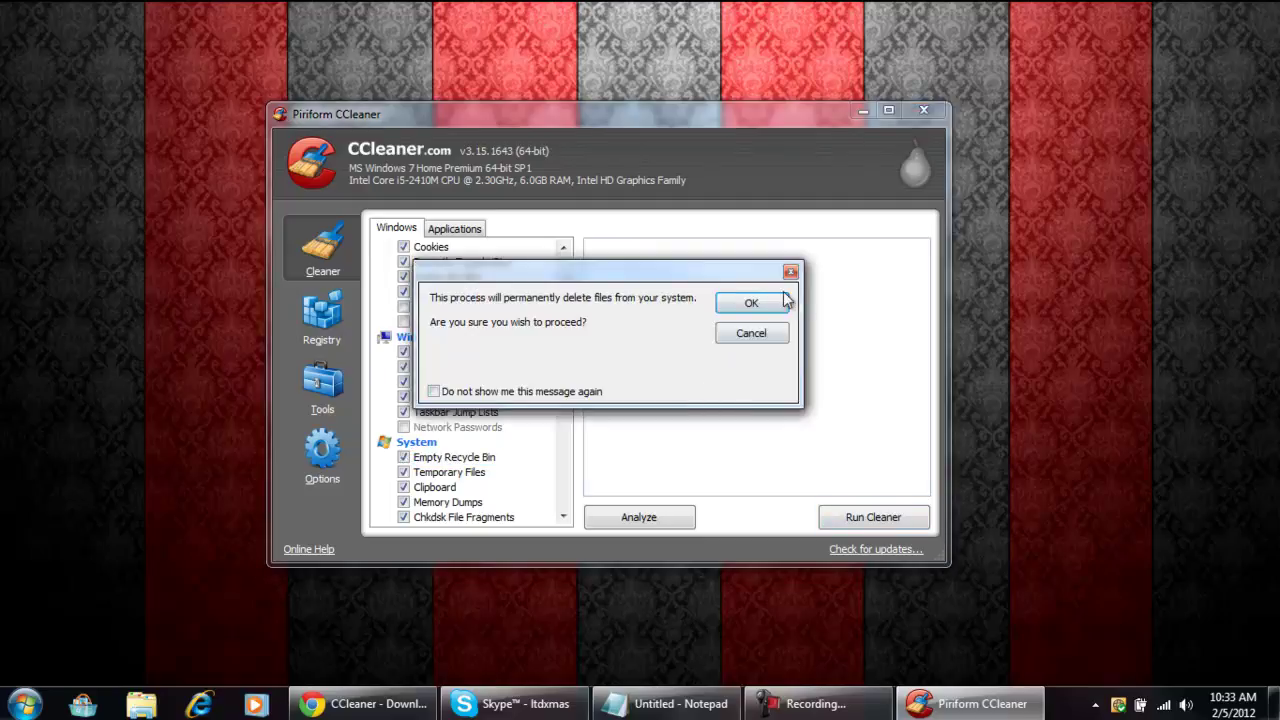
pyautogui.click(752, 302)
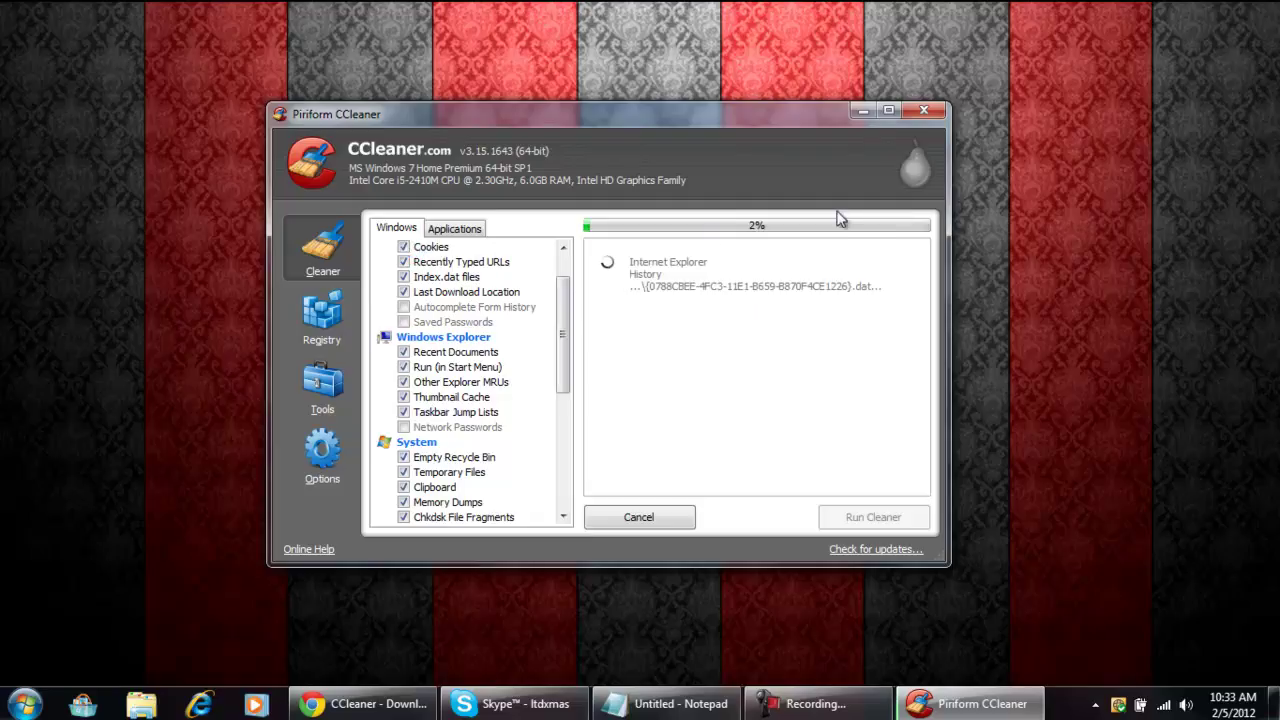
pyautogui.click(864, 112)
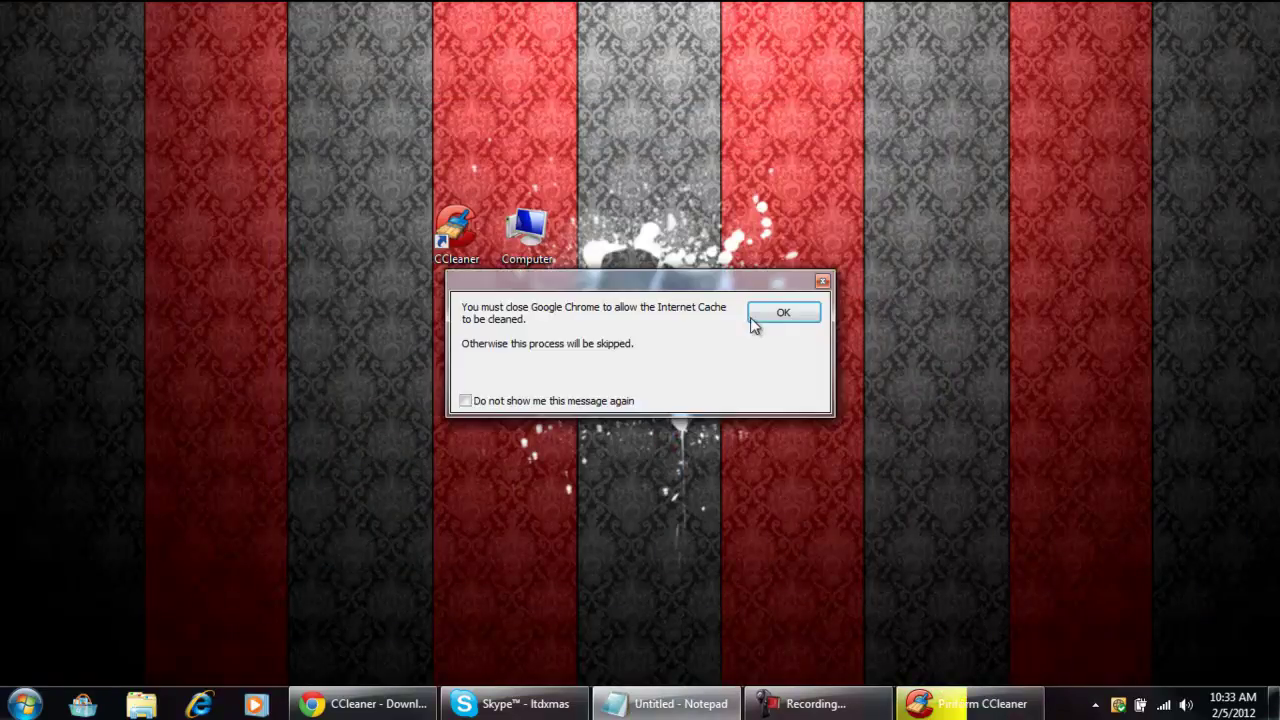
# Close Google Chrome and acknowledge the prompt so that its Internet Cache can be cleaned
pyautogui.rightClick(404, 702)
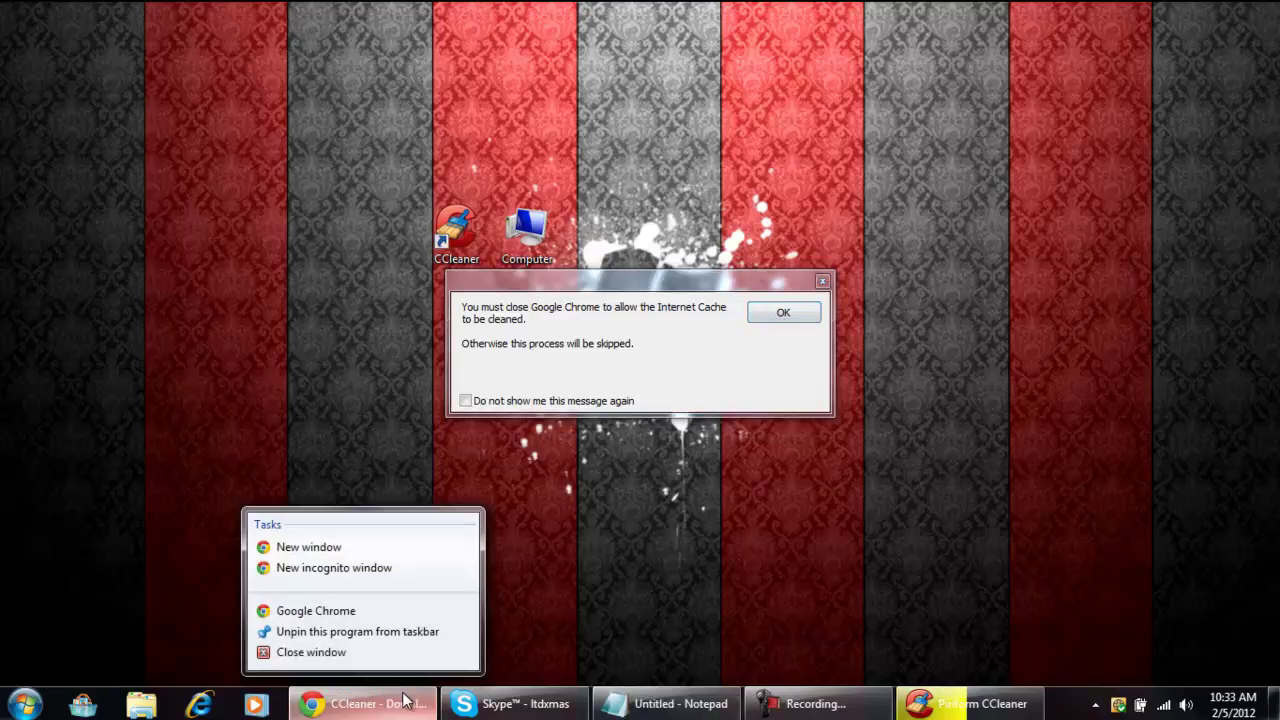
pyautogui.click(414, 652)
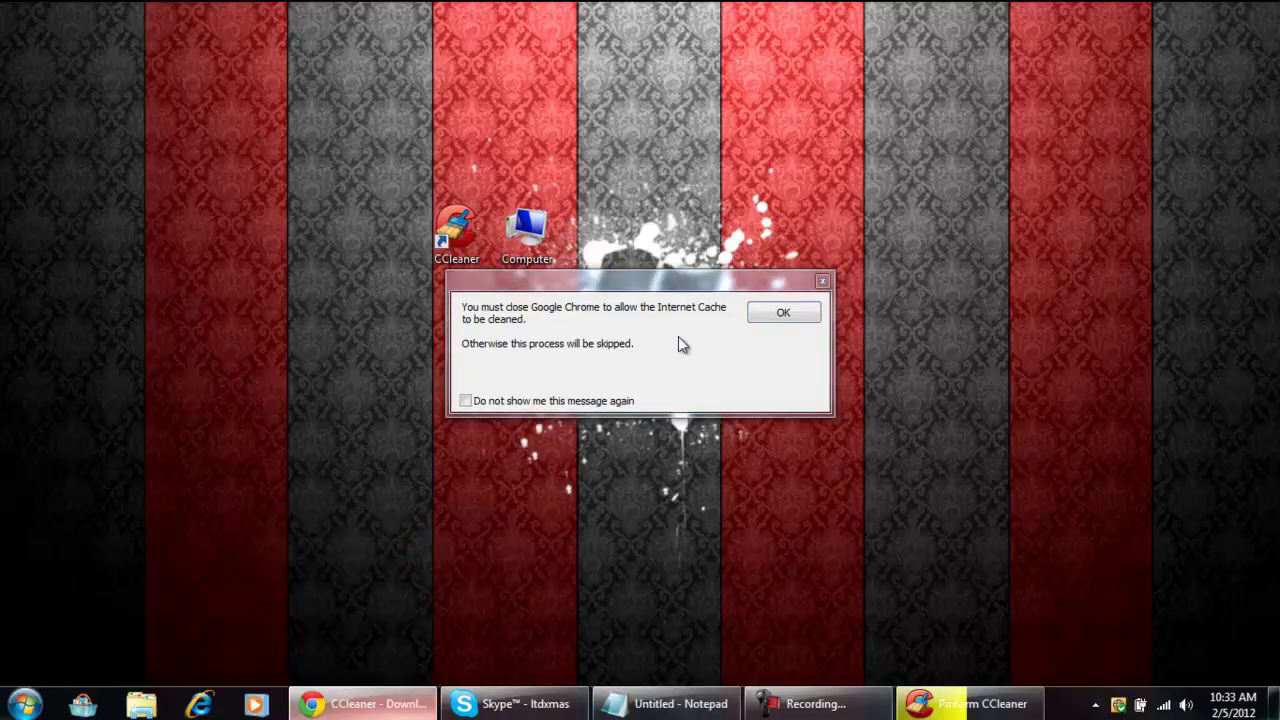
pyautogui.click(812, 313)
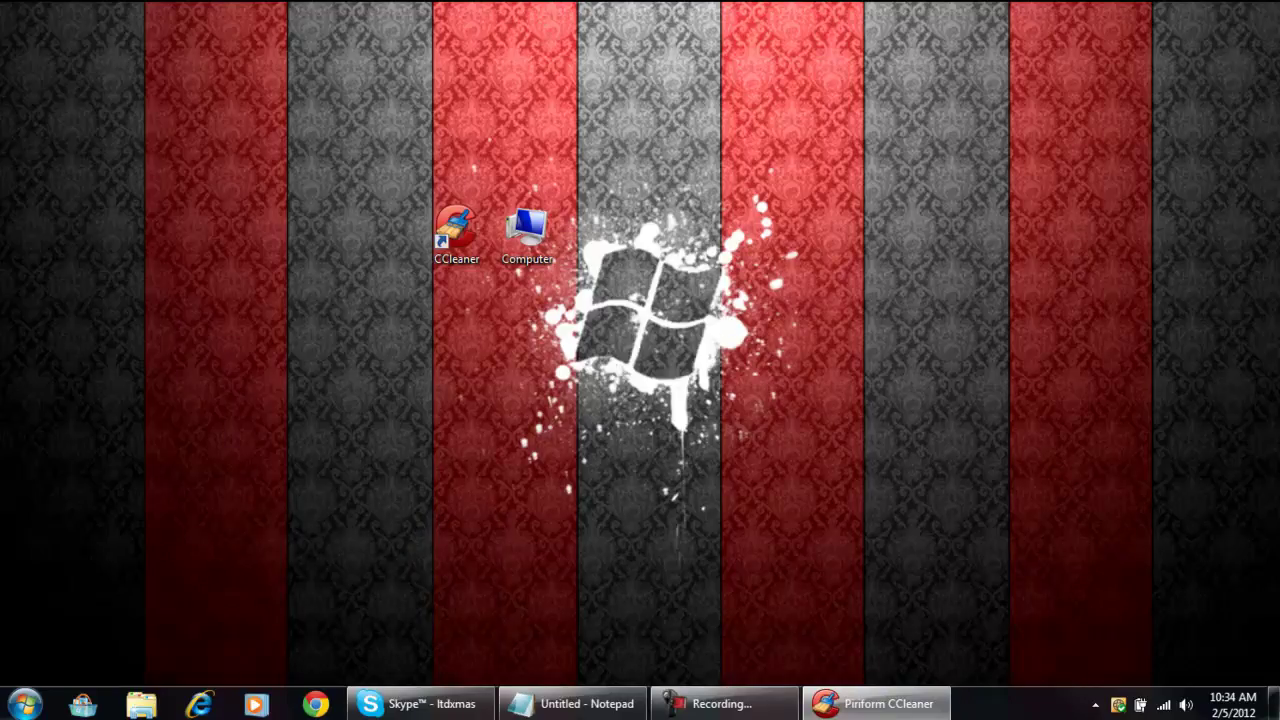
# Bring CCleaner back up, review the cleaning summary and the details of deleted files, and close the program
pyautogui.hotkey('alt', 'Tab')
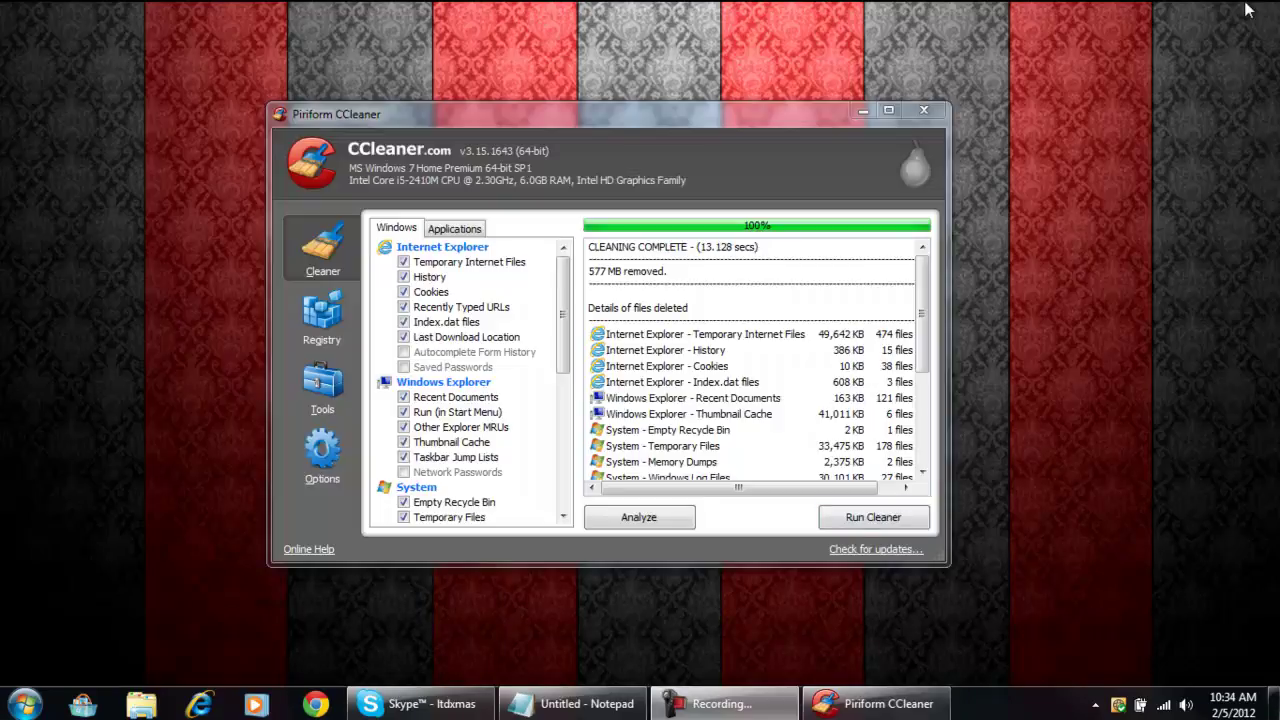
pyautogui.moveTo(766, 246); pyautogui.dragTo(600, 271)
pyautogui.click(700, 246)
pyautogui.click(590, 271)
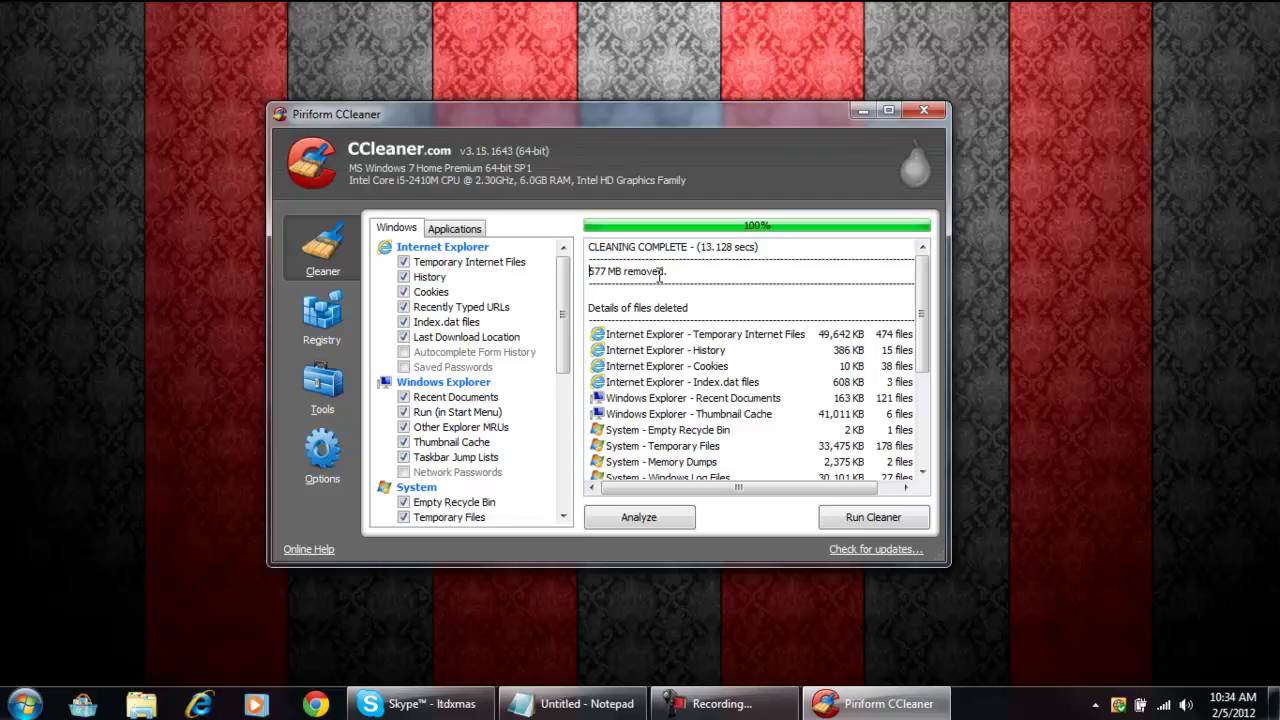
pyautogui.scroll(-3, 659, 276)
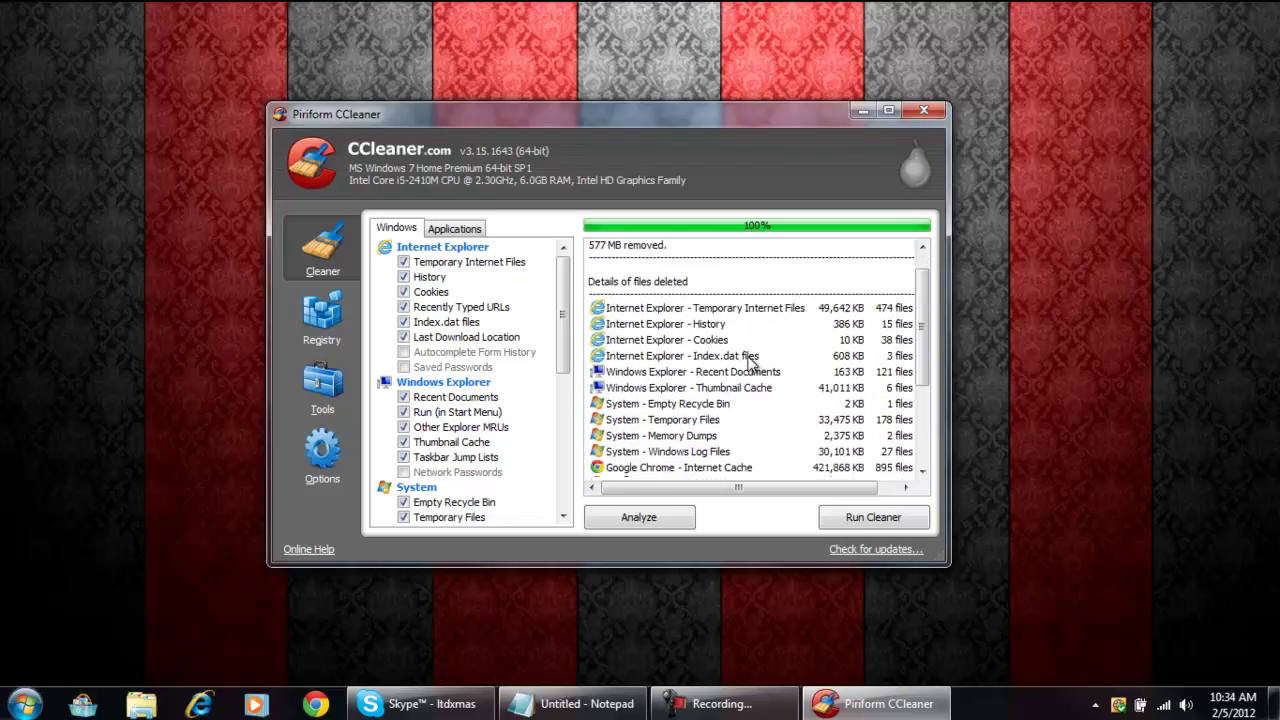
pyautogui.scroll(-2, 690, 370)
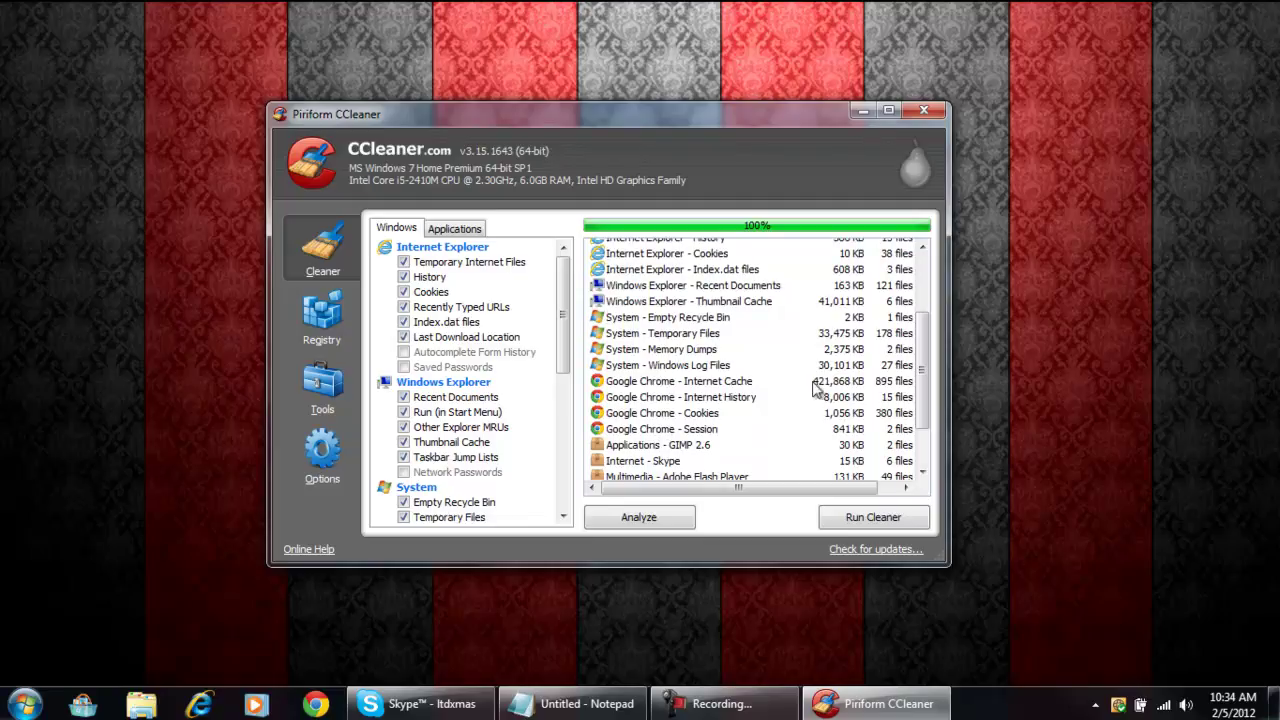
pyautogui.scroll(5, 815, 390)
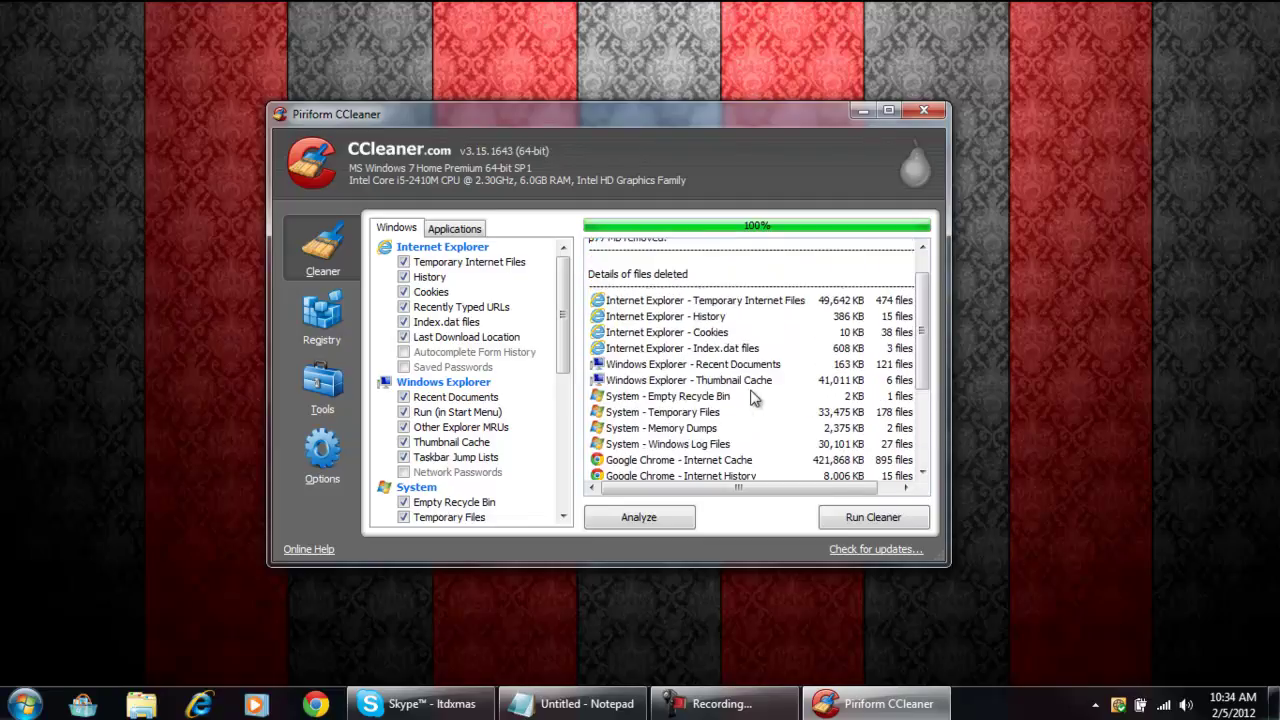
pyautogui.click(920, 111)
pyautogui.moveTo(389, 205); pyautogui.dragTo(517, 399)
pyautogui.click(1062, 247)
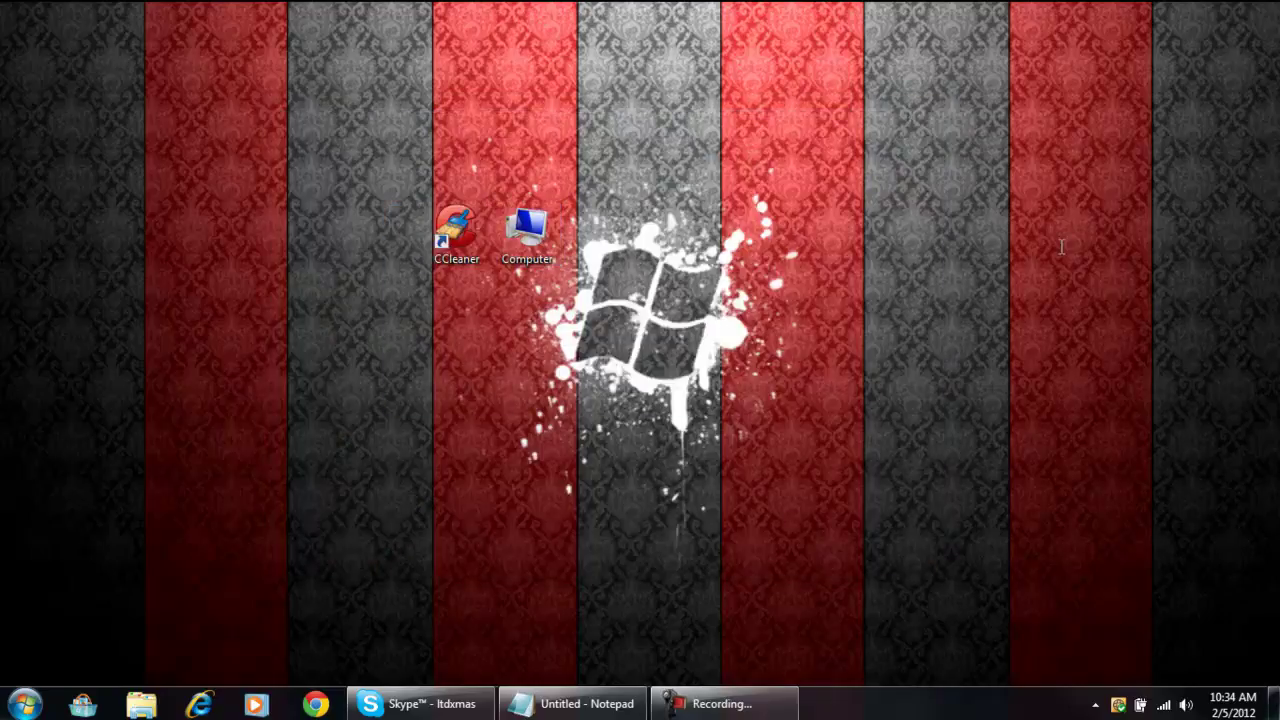
# Open the user's temporary files folder by running %temp% from the Run dialog
pyautogui.click(24, 704)
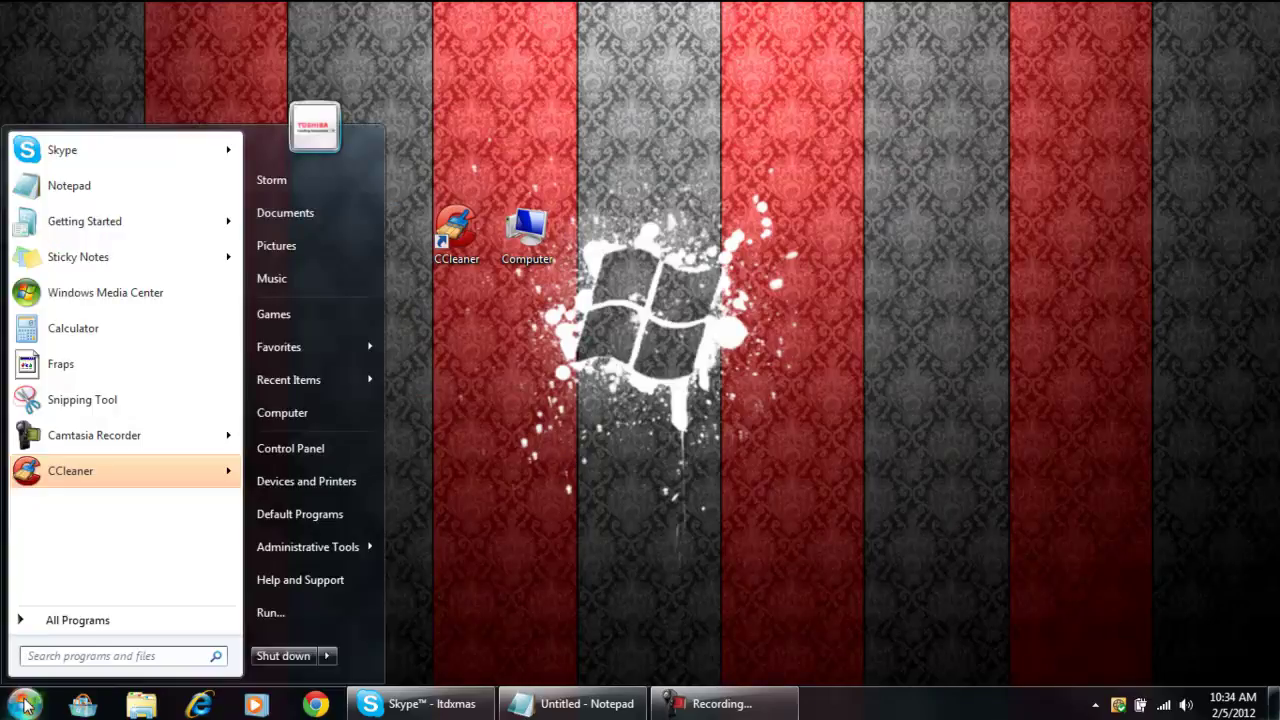
pyautogui.write('run')
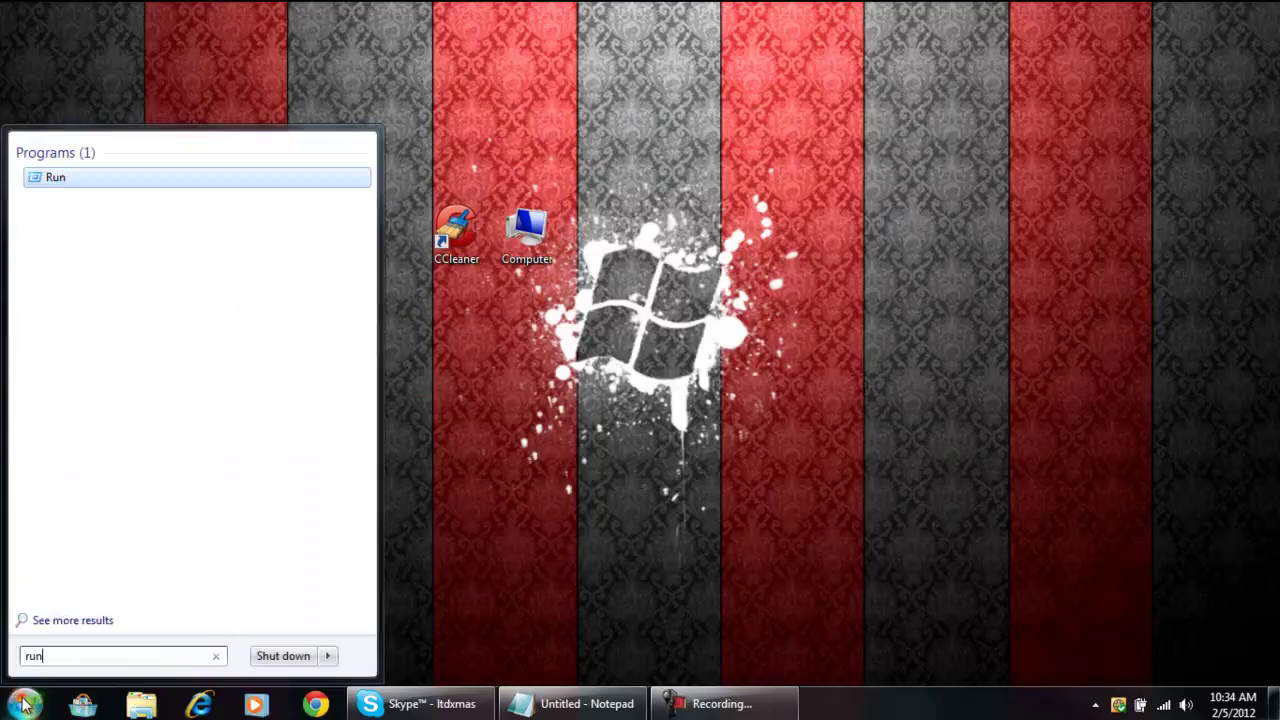
pyautogui.click(55, 179)
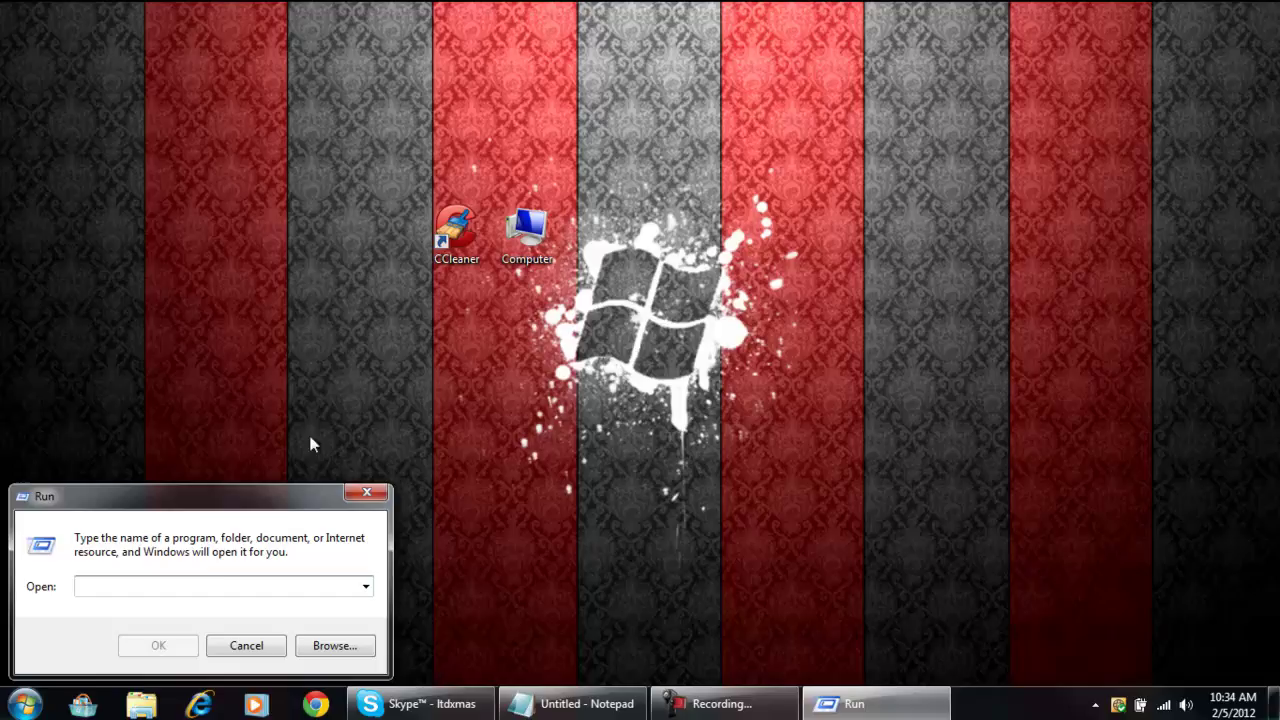
pyautogui.moveTo(223, 508); pyautogui.dragTo(421, 414)
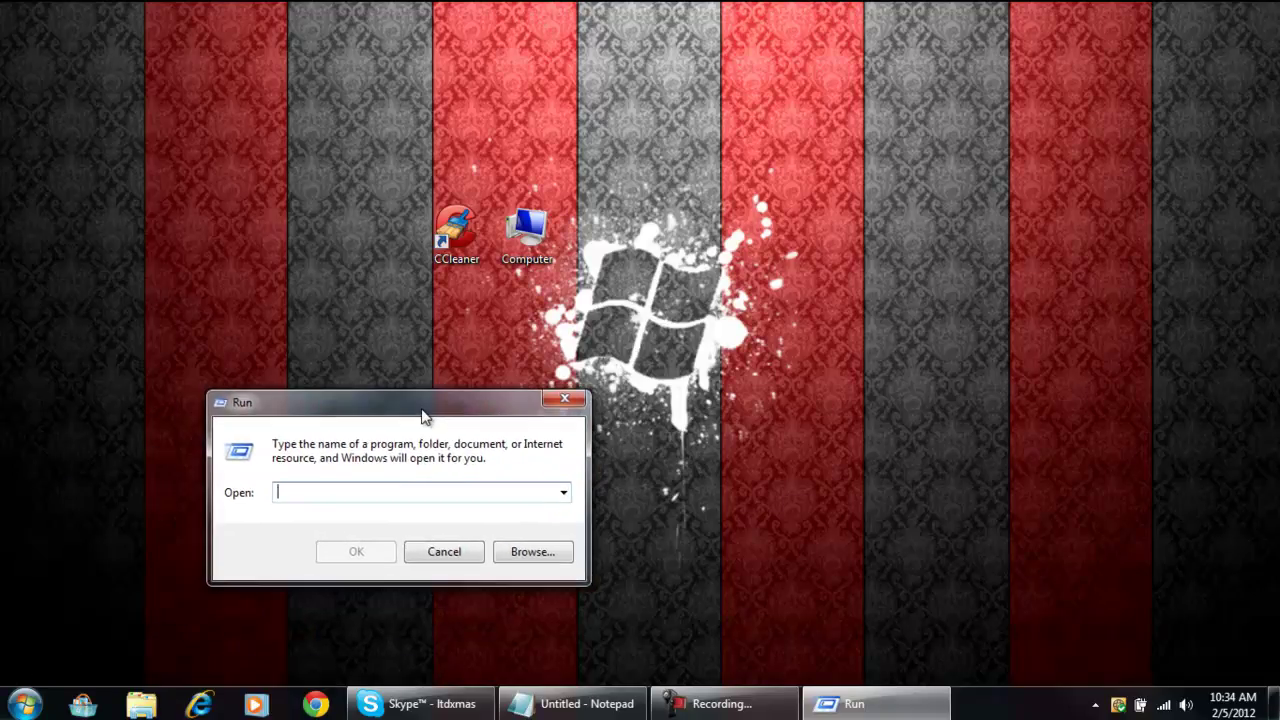
pyautogui.write('%temp%')
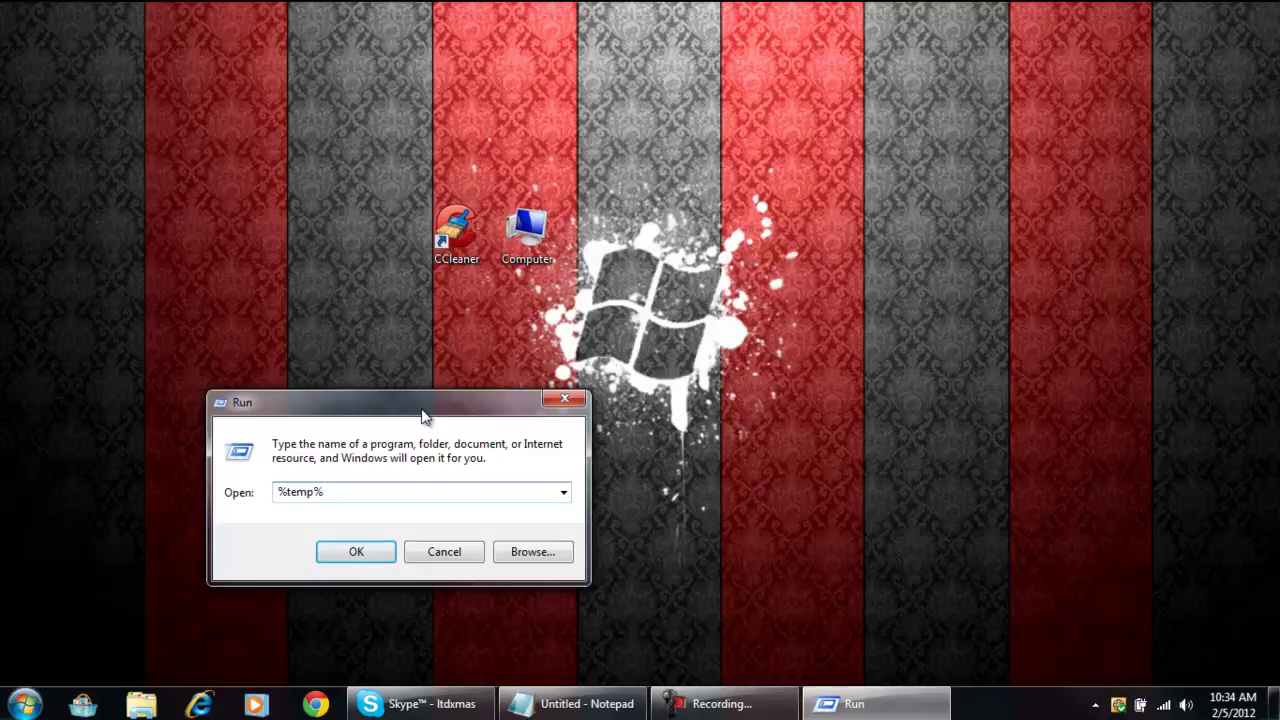
pyautogui.press('Return')
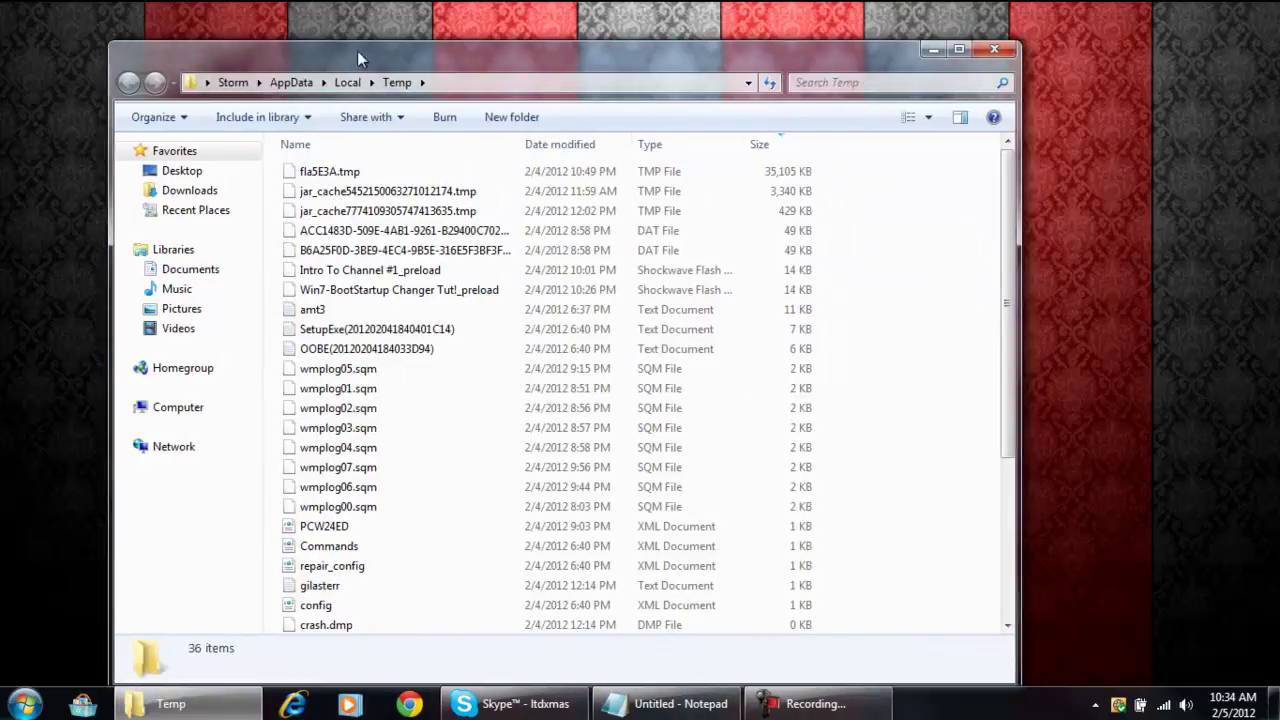
# Delete all items in the Temp folder, skipping those in use, and close the folder window
pyautogui.hotkey('ctrl', 'a')
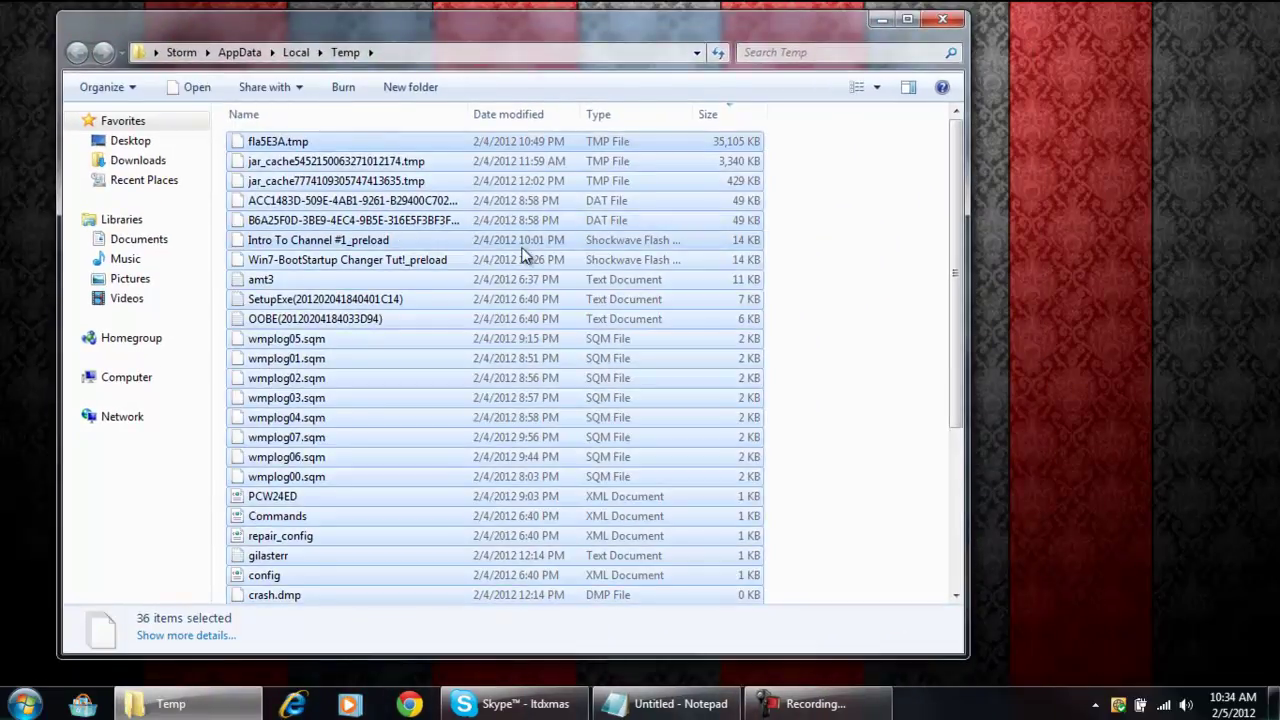
pyautogui.press('Delete')
pyautogui.press('Return')
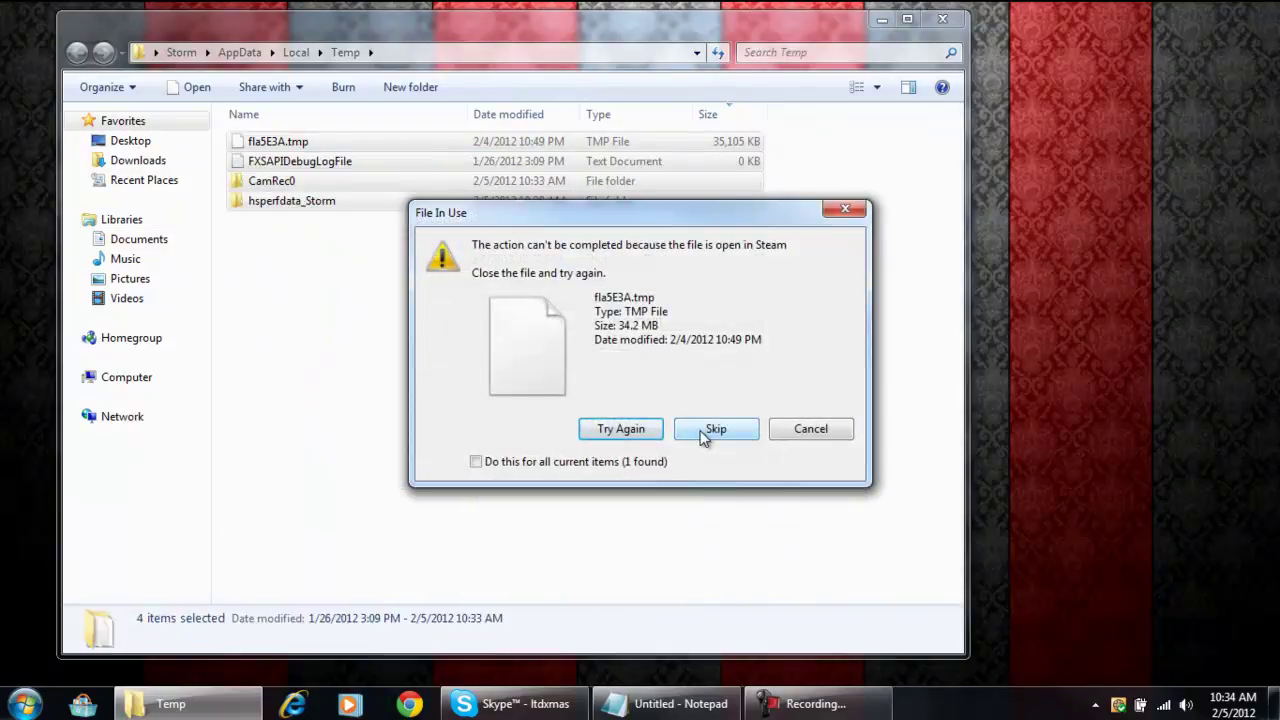
pyautogui.click(704, 430)
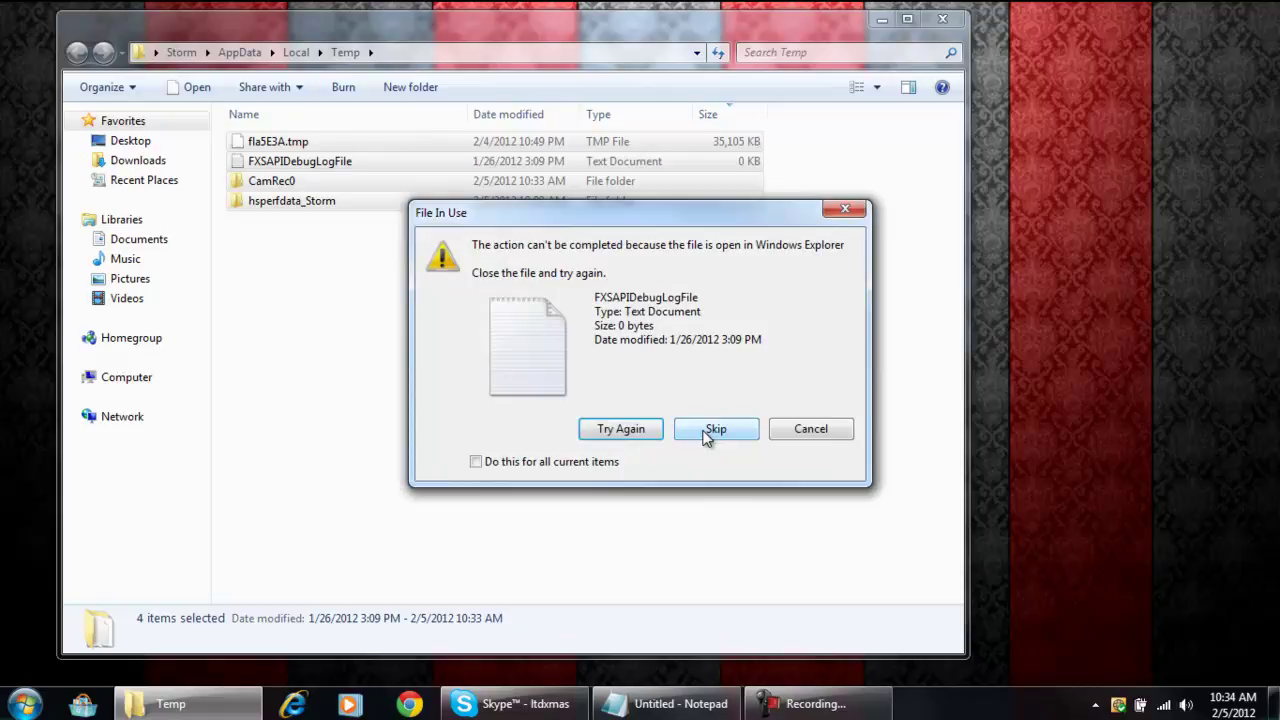
pyautogui.click(704, 430)
pyautogui.click(705, 432)
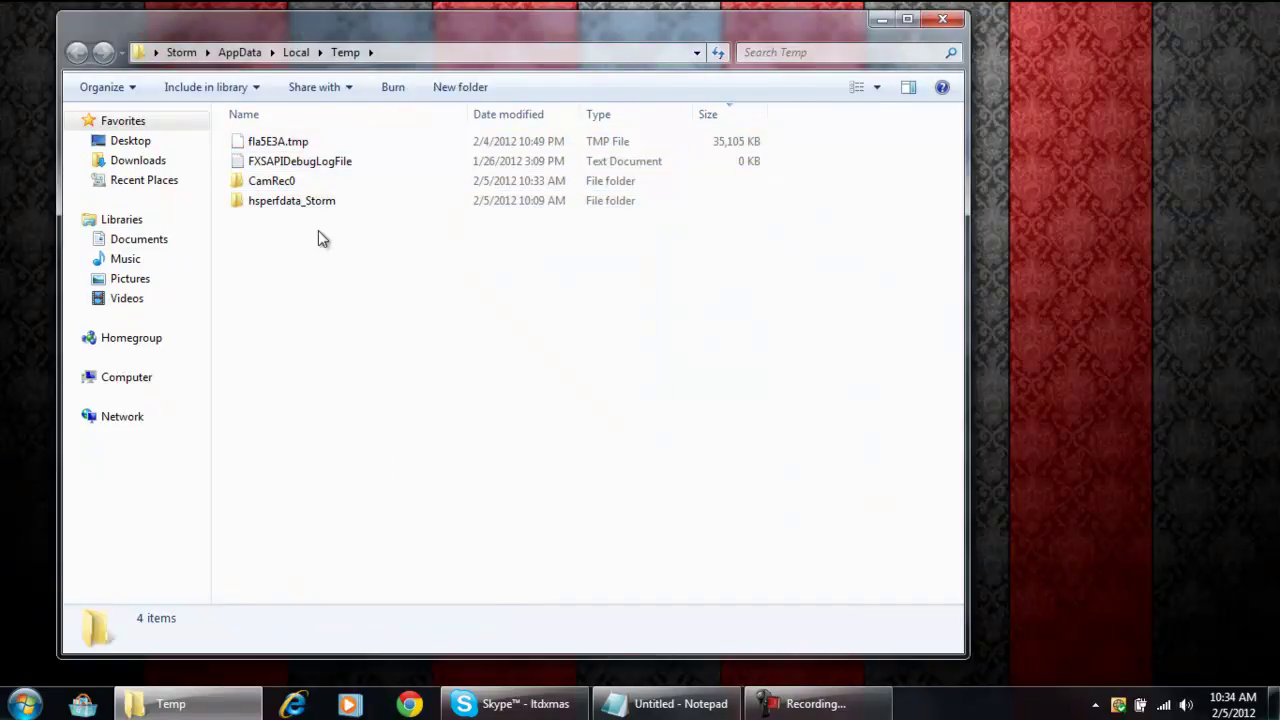
pyautogui.moveTo(318, 232); pyautogui.dragTo(340, 163)
pyautogui.click(312, 397)
pyautogui.click(940, 21)
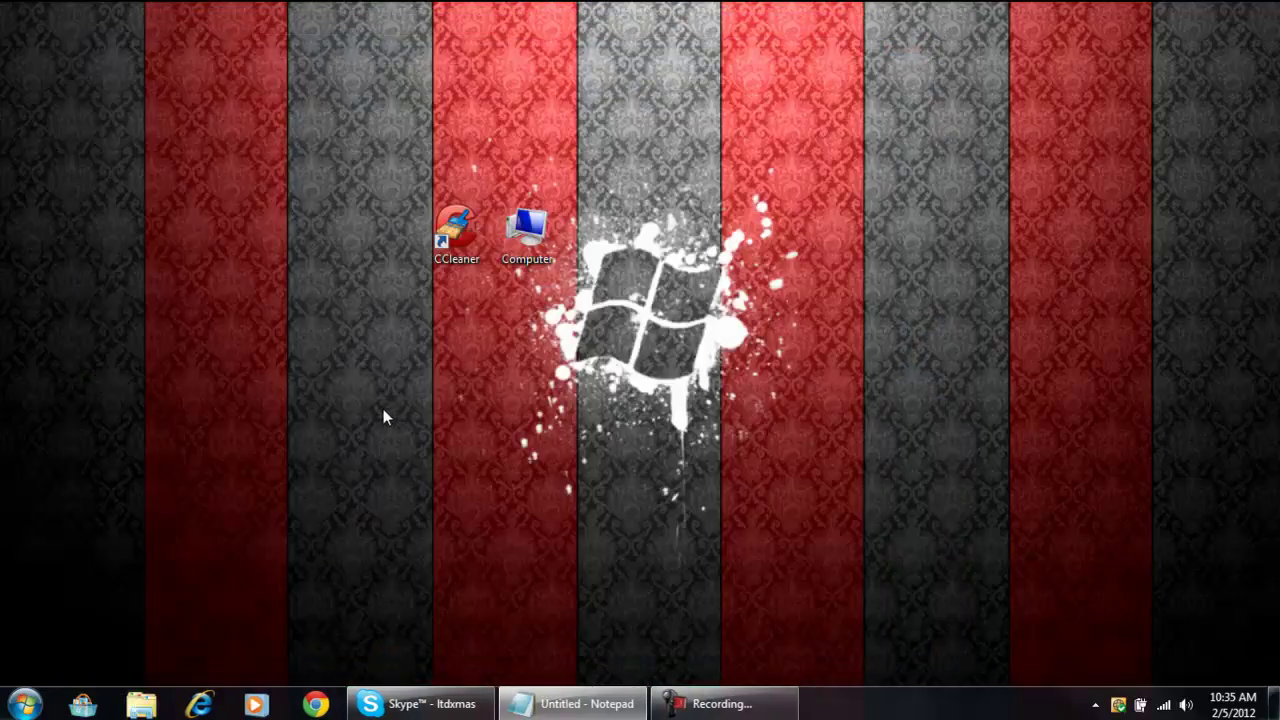
pyautogui.click(24, 704)
pyautogui.write('di')
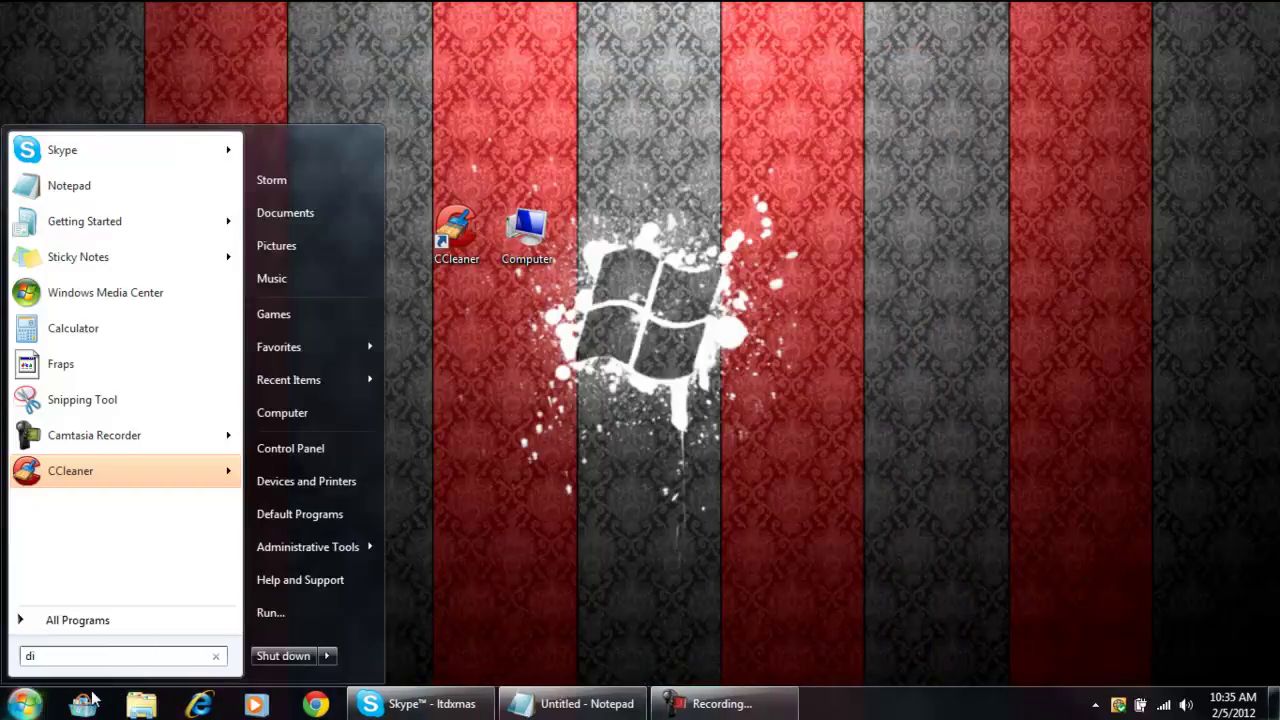
pyautogui.write('sk Clean')
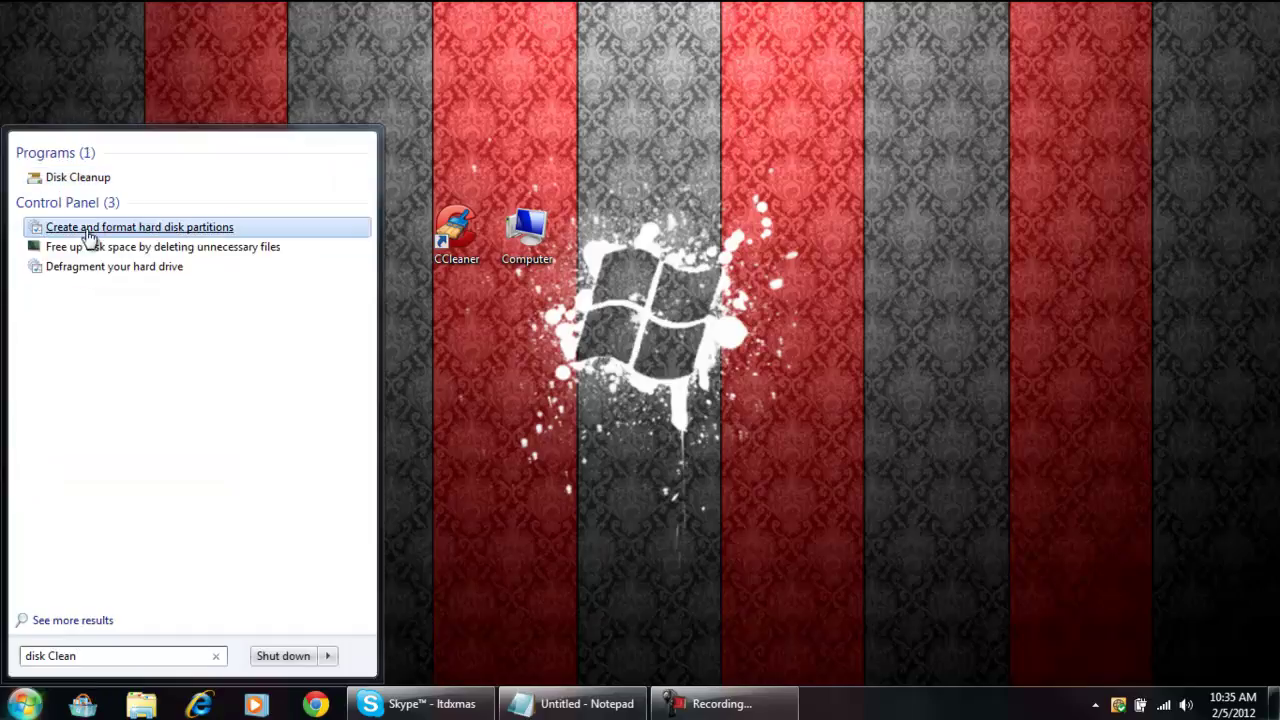
pyautogui.press('BackSpace')
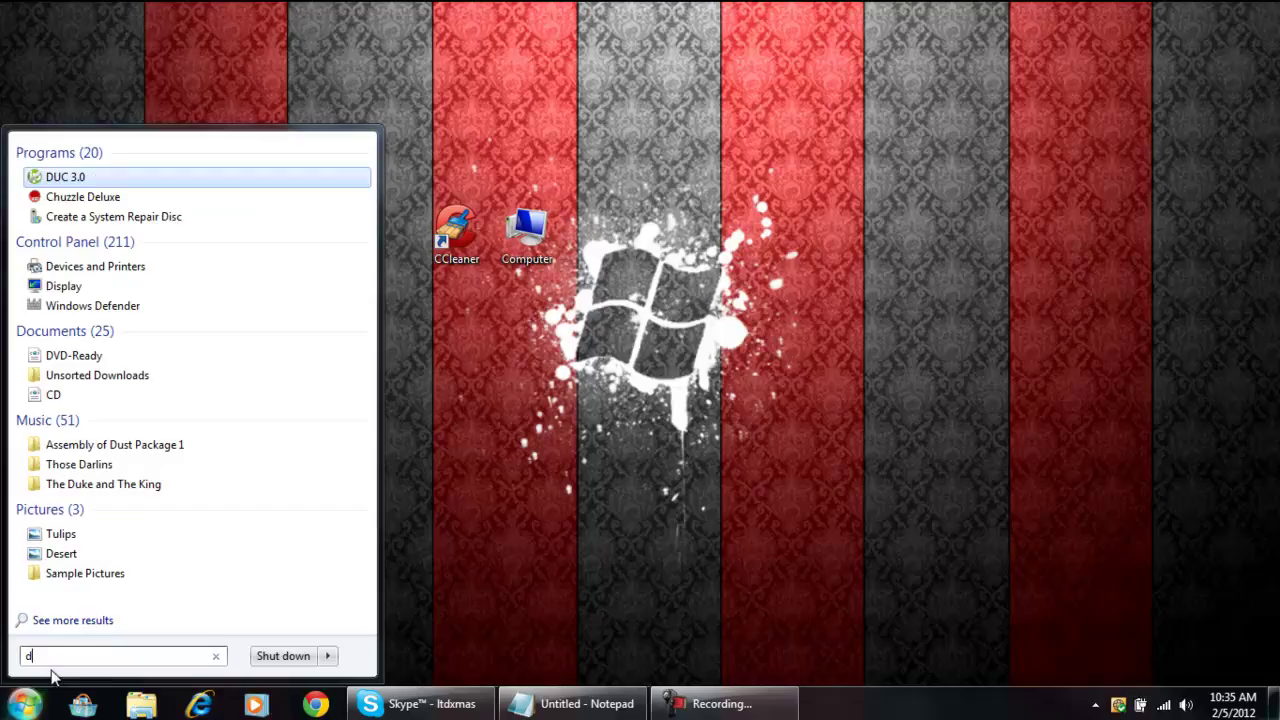
pyautogui.press('BackSpace')
# Launch Disk Cleanup from the System Tools group within Accessories
pyautogui.click(72, 620)
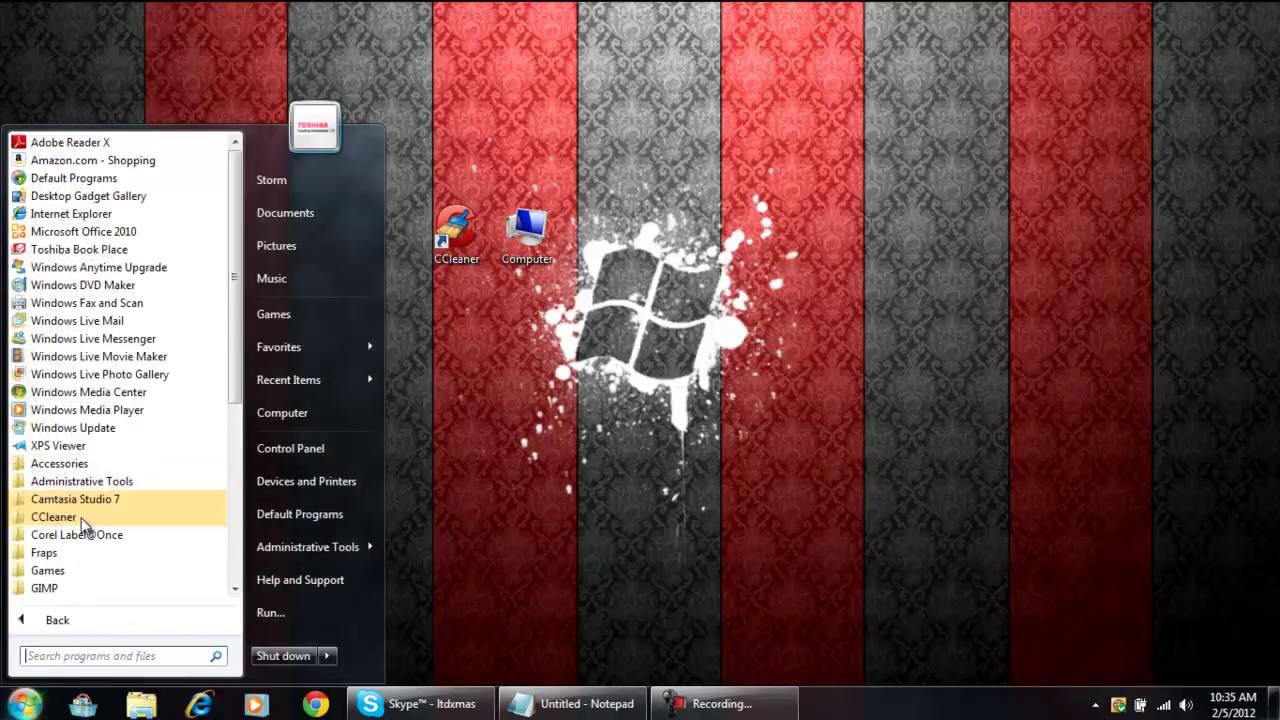
pyautogui.click(62, 464)
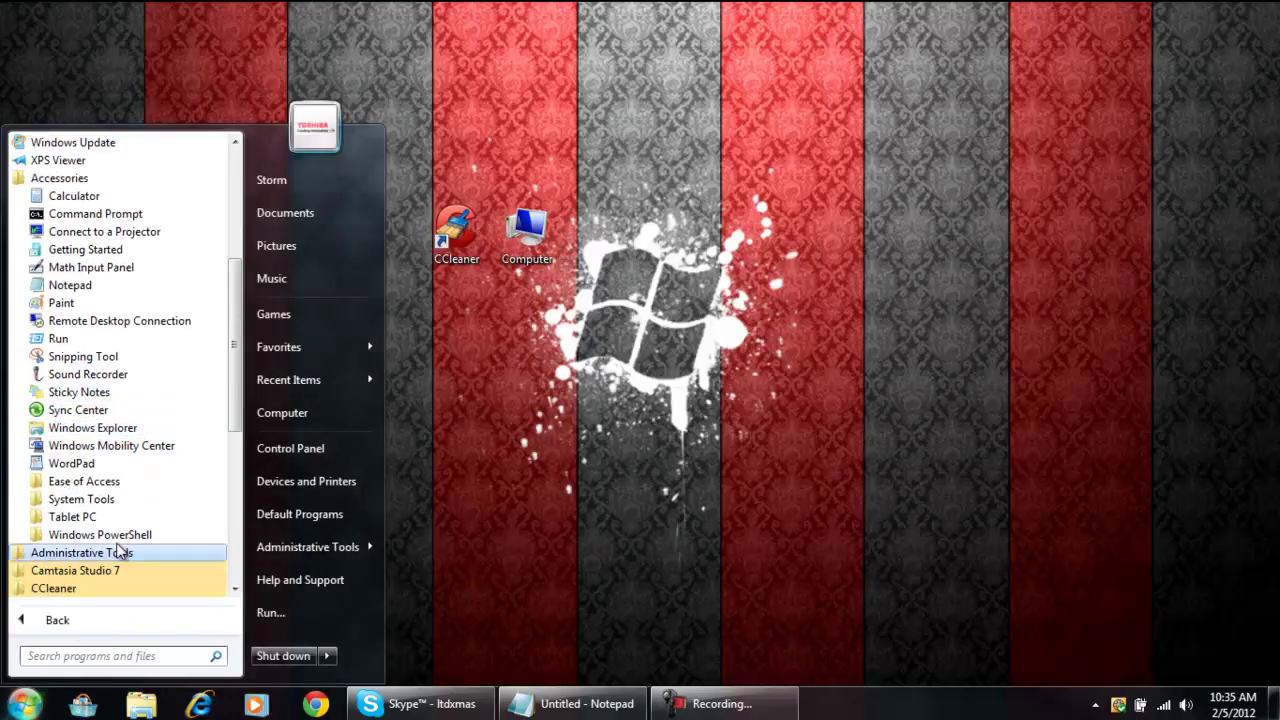
pyautogui.click(100, 500)
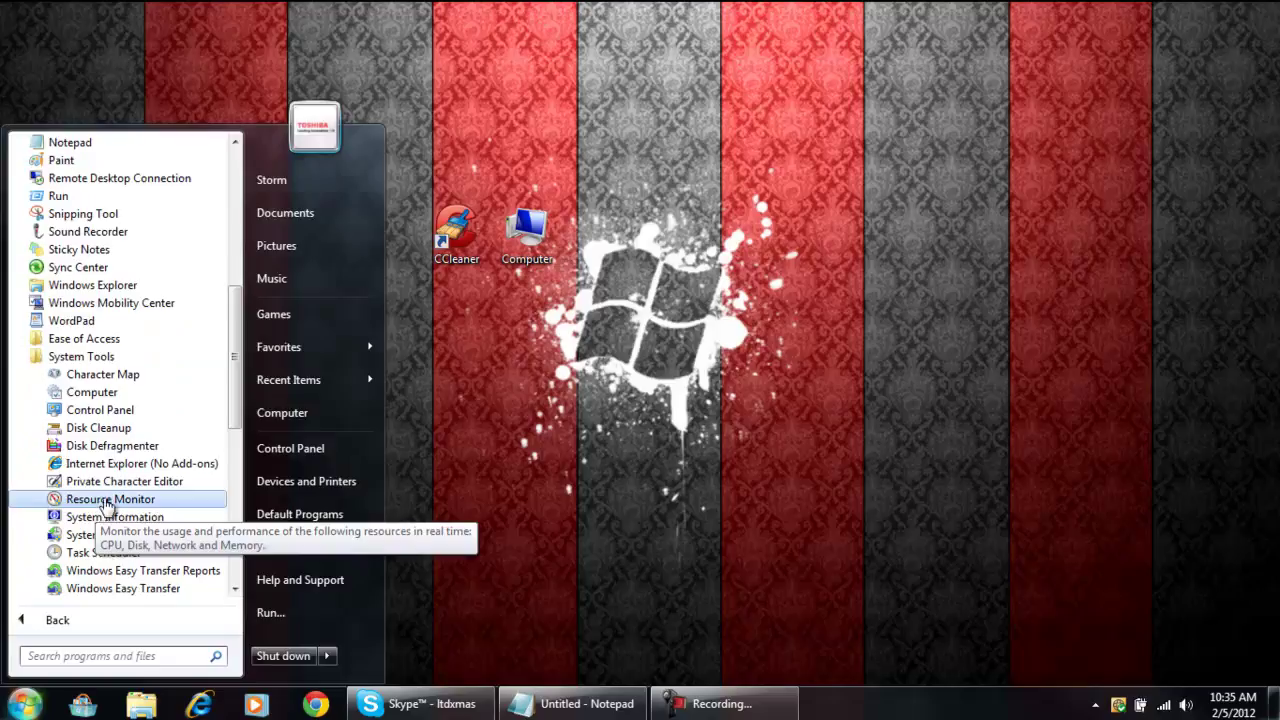
pyautogui.click(124, 433)
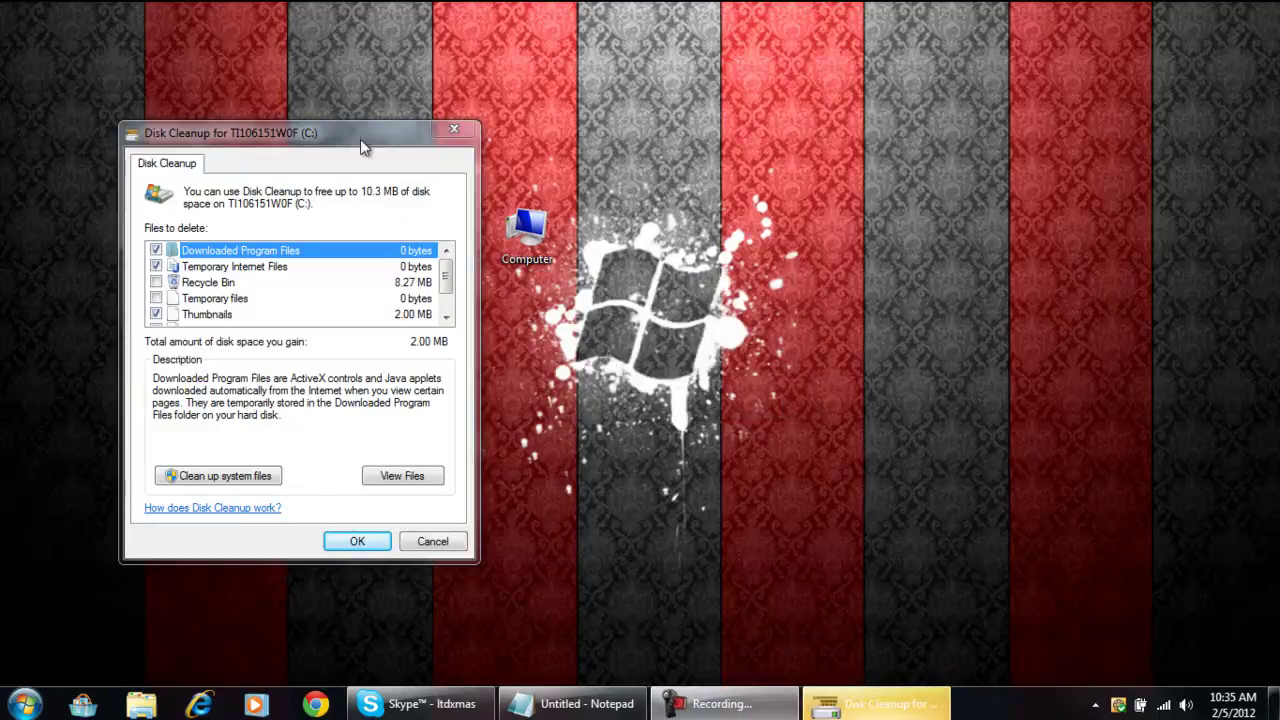
# Add Recycle Bin, Temporary files and the archived and queued per-user Windows Error Reporting files to the cleanup, and permanently delete the selected files
pyautogui.moveTo(360, 135); pyautogui.dragTo(543, 143)
pyautogui.scroll(-1, 480, 310)
pyautogui.scroll(1, 490, 320)
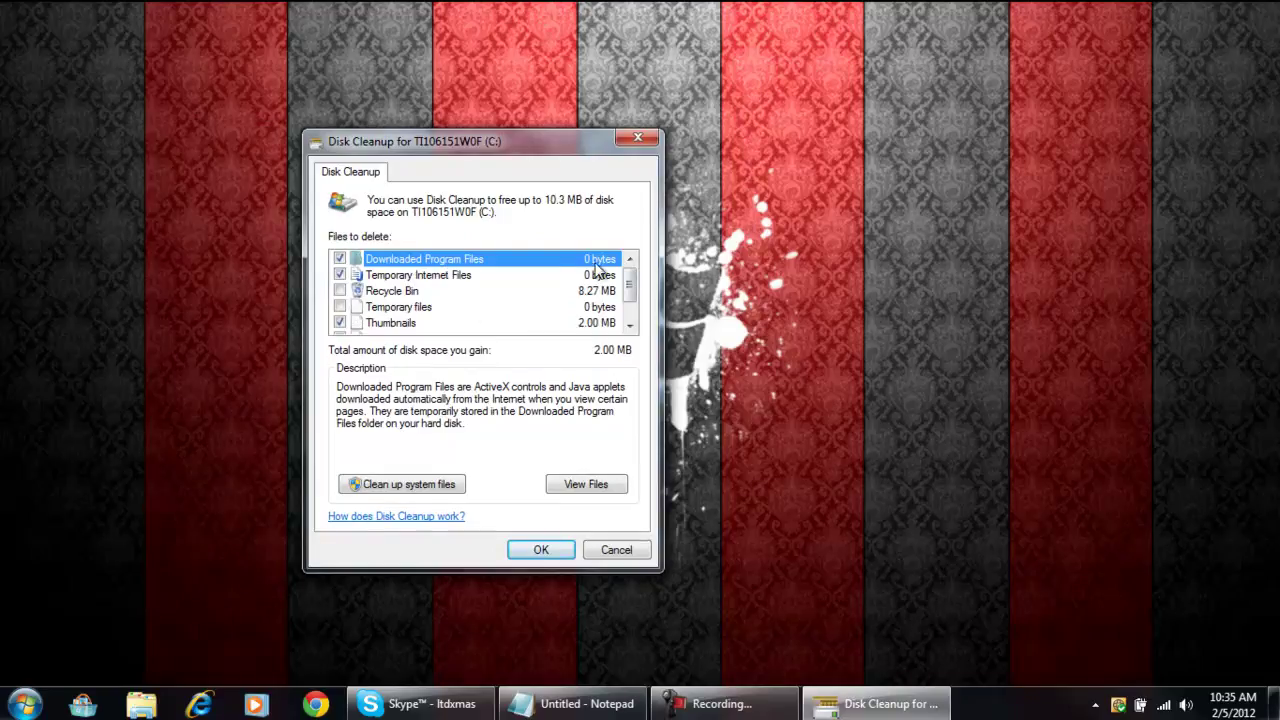
pyautogui.click(341, 291)
pyautogui.scroll(-1, 343, 313)
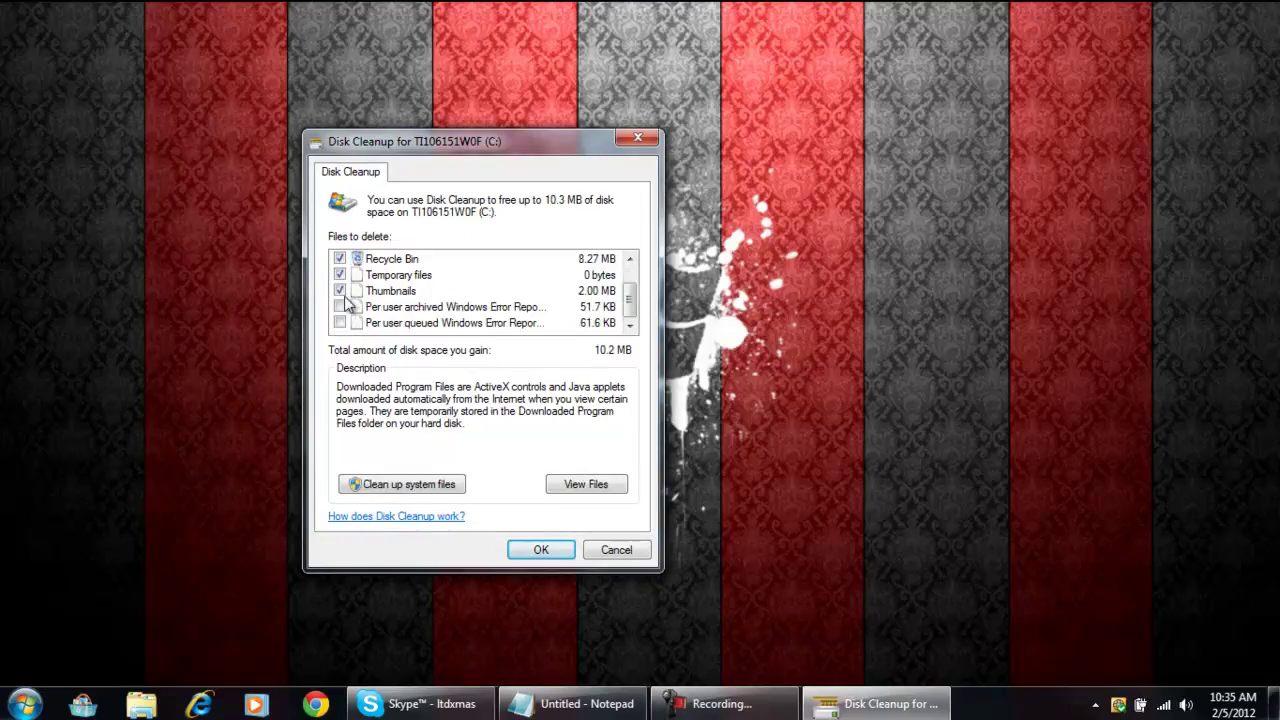
pyautogui.click(340, 307)
pyautogui.click(352, 323)
pyautogui.click(341, 323)
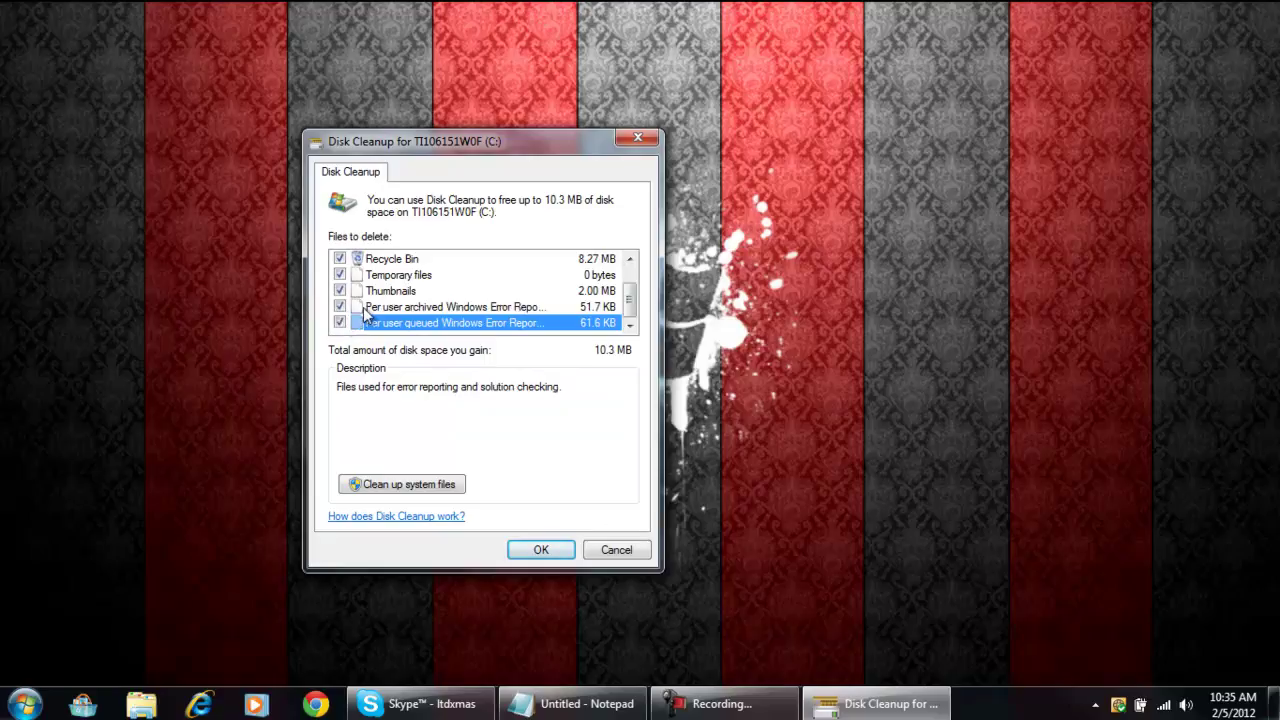
pyautogui.click(521, 547)
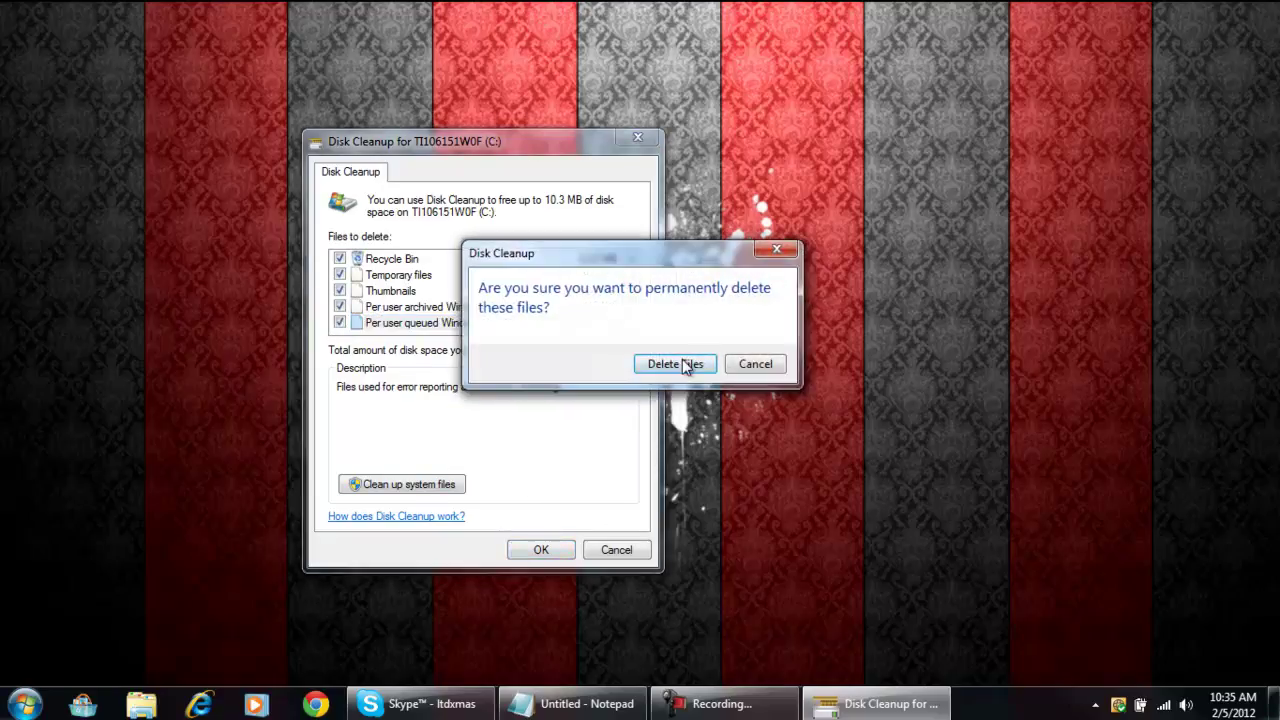
pyautogui.click(686, 366)
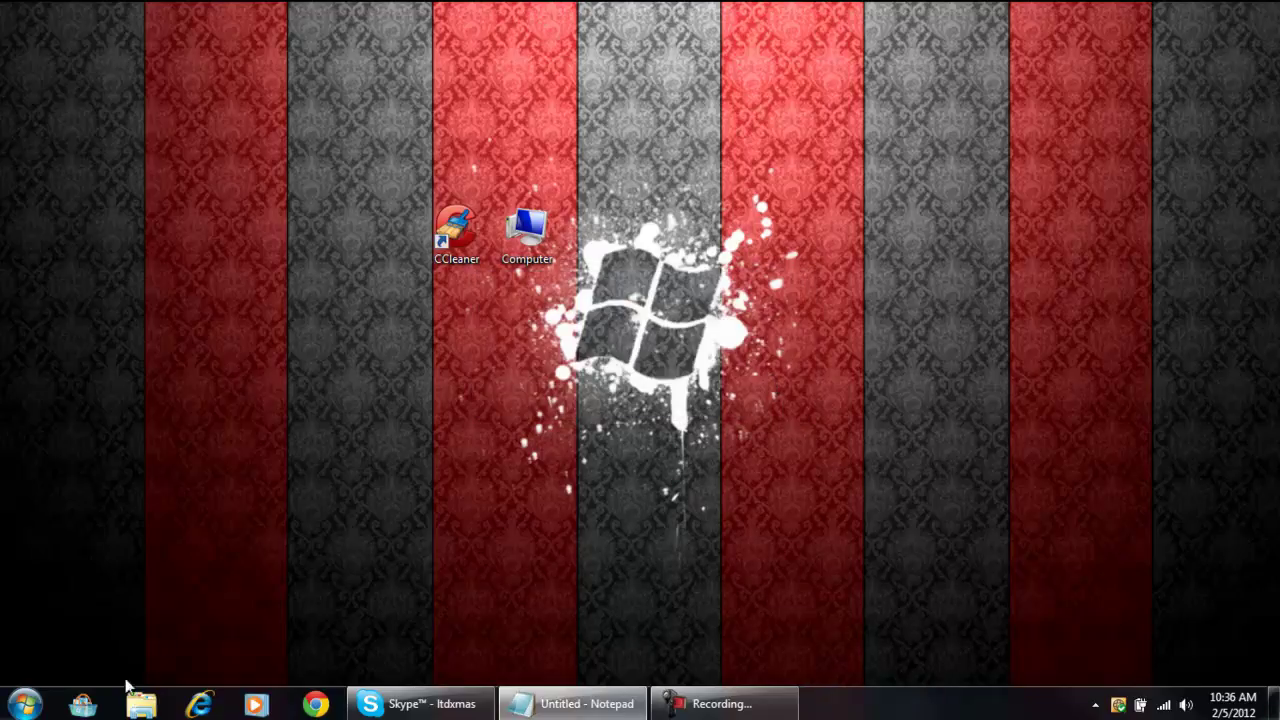
# Open the C: drive in the Computer window to list its folders
pyautogui.click(24, 704)
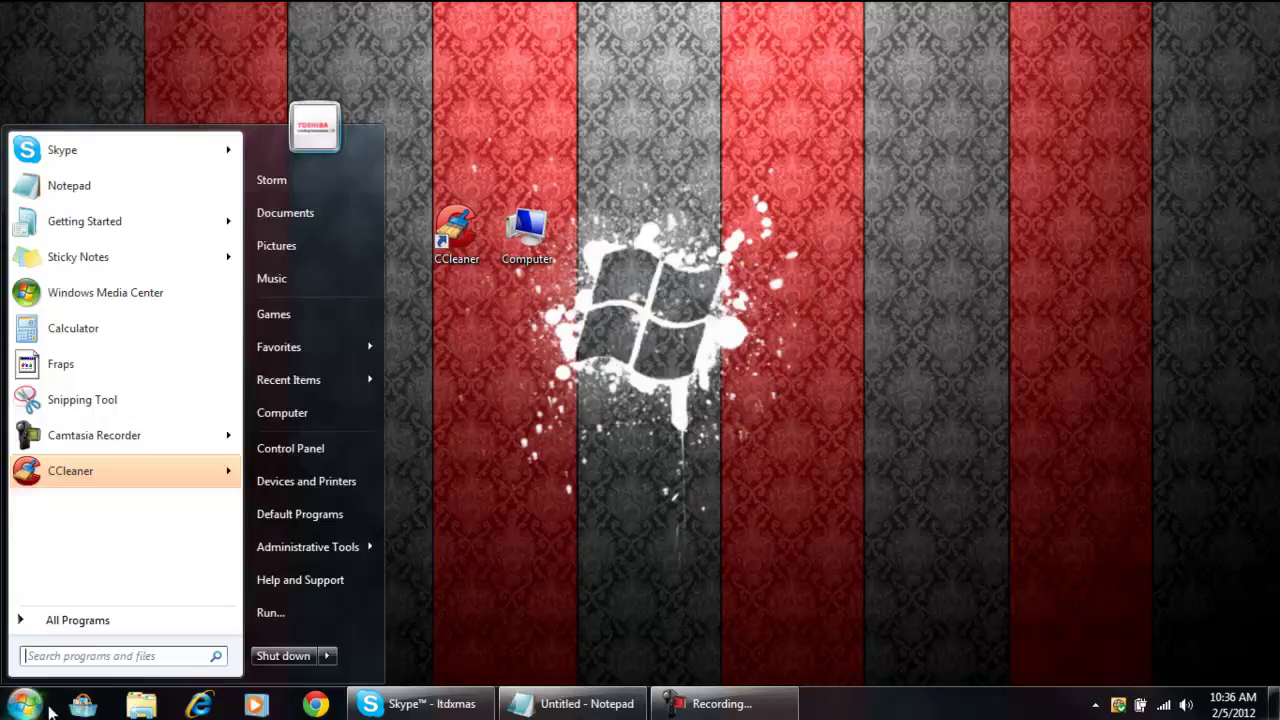
pyautogui.click(289, 422)
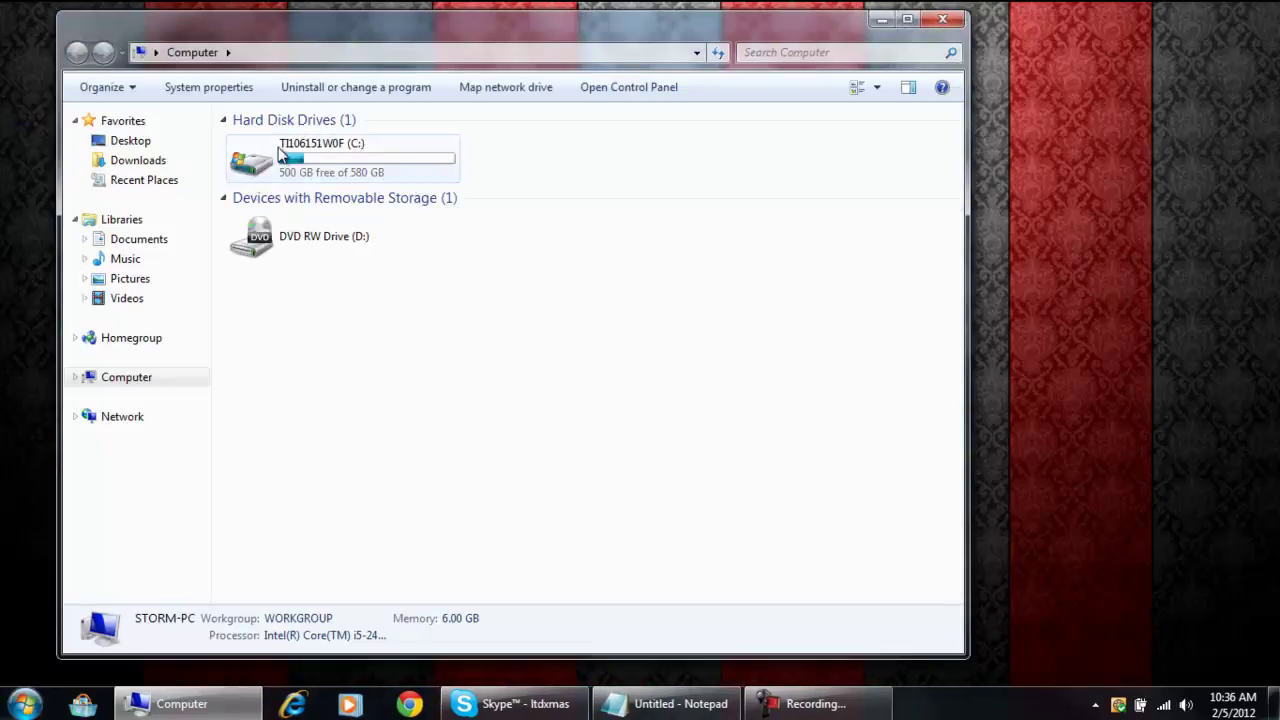
pyautogui.doubleClick(279, 147)
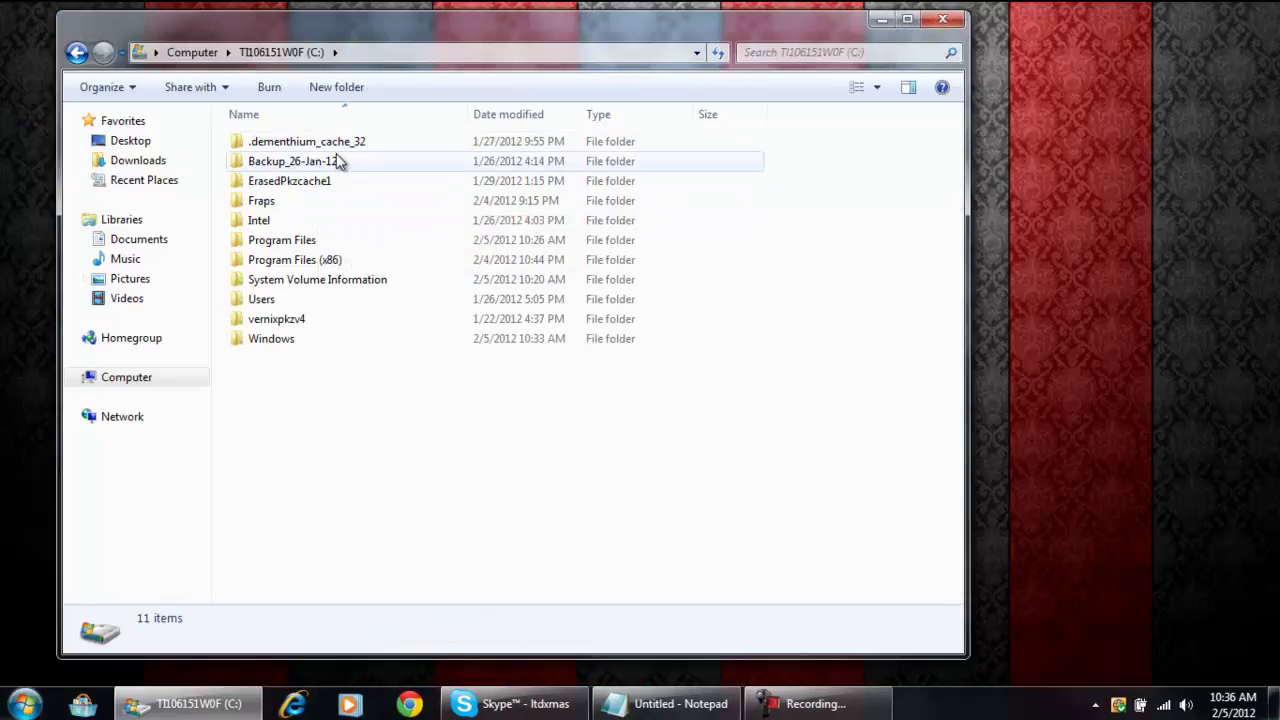
pyautogui.click(336, 147)
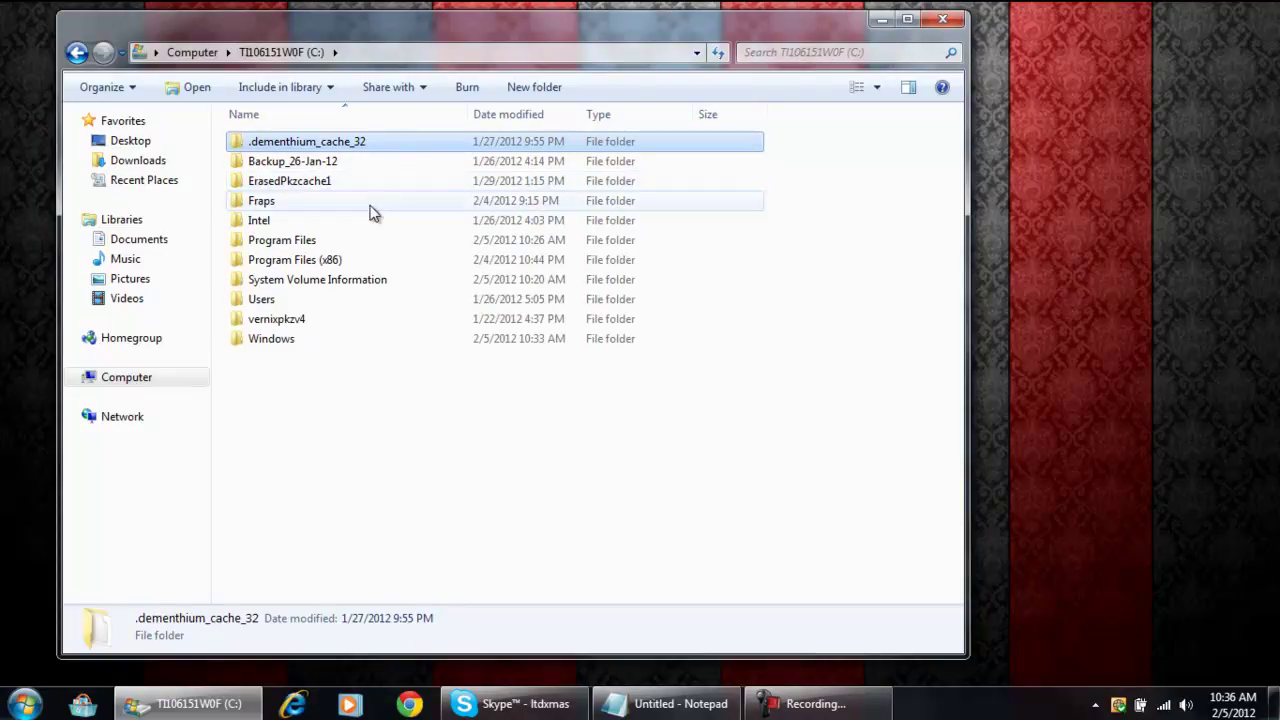
pyautogui.keyDown('shift'); pyautogui.click(346, 179); pyautogui.keyUp('shift')
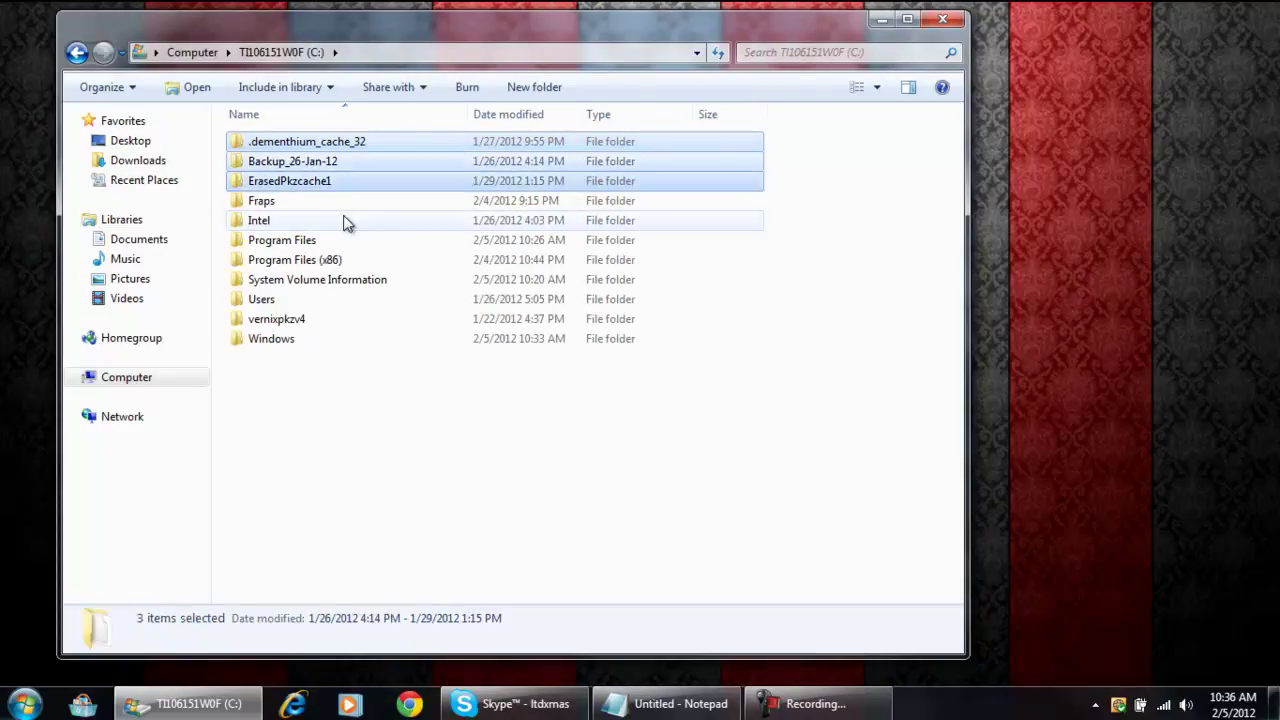
pyautogui.click(323, 160)
pyautogui.keyDown('ctrl'); pyautogui.click(324, 146); pyautogui.keyUp('ctrl')
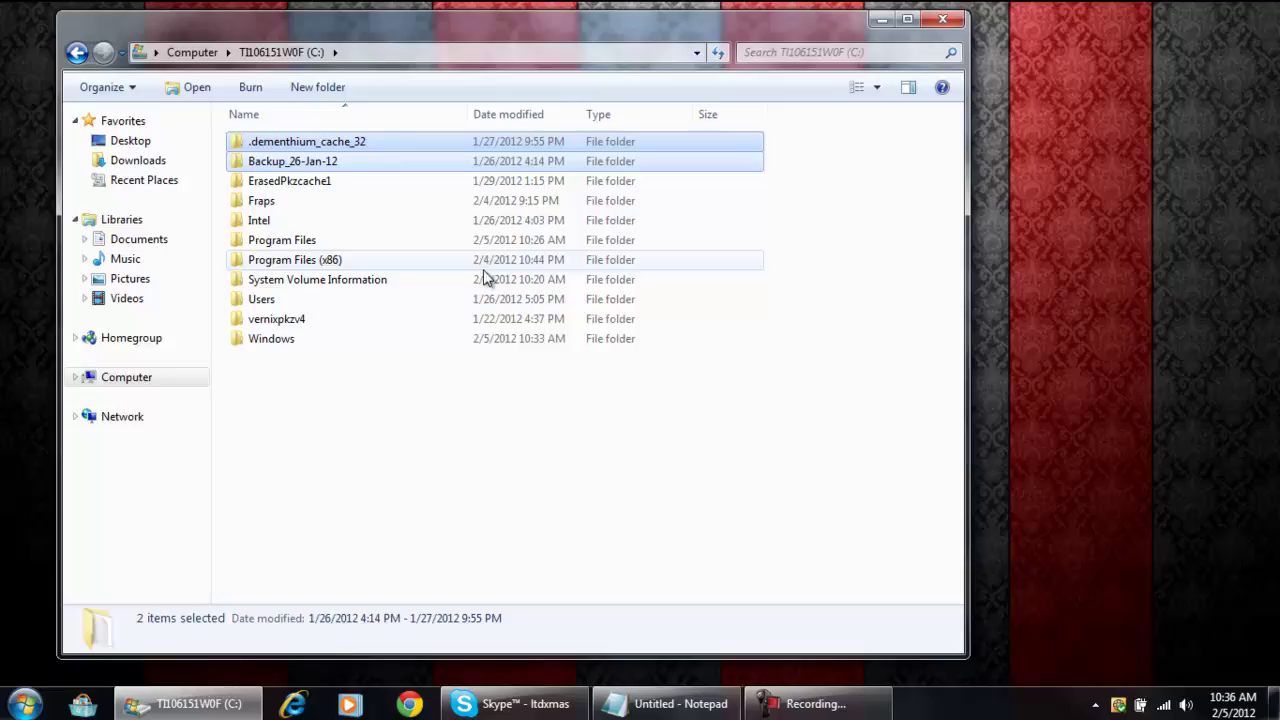
pyautogui.click(280, 196)
pyautogui.keyDown('shift'); pyautogui.click(285, 147); pyautogui.keyUp('shift')
pyautogui.keyDown('shift'); pyautogui.click(285, 185); pyautogui.keyUp('shift')
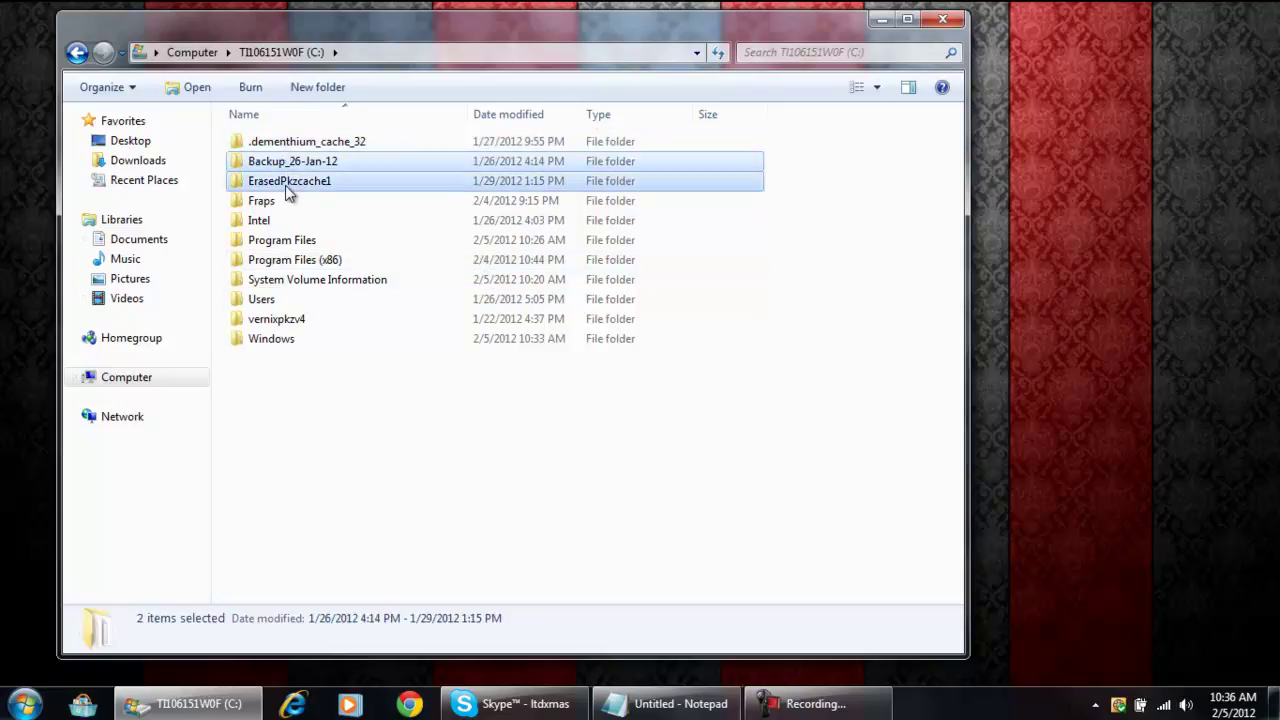
pyautogui.click(318, 145)
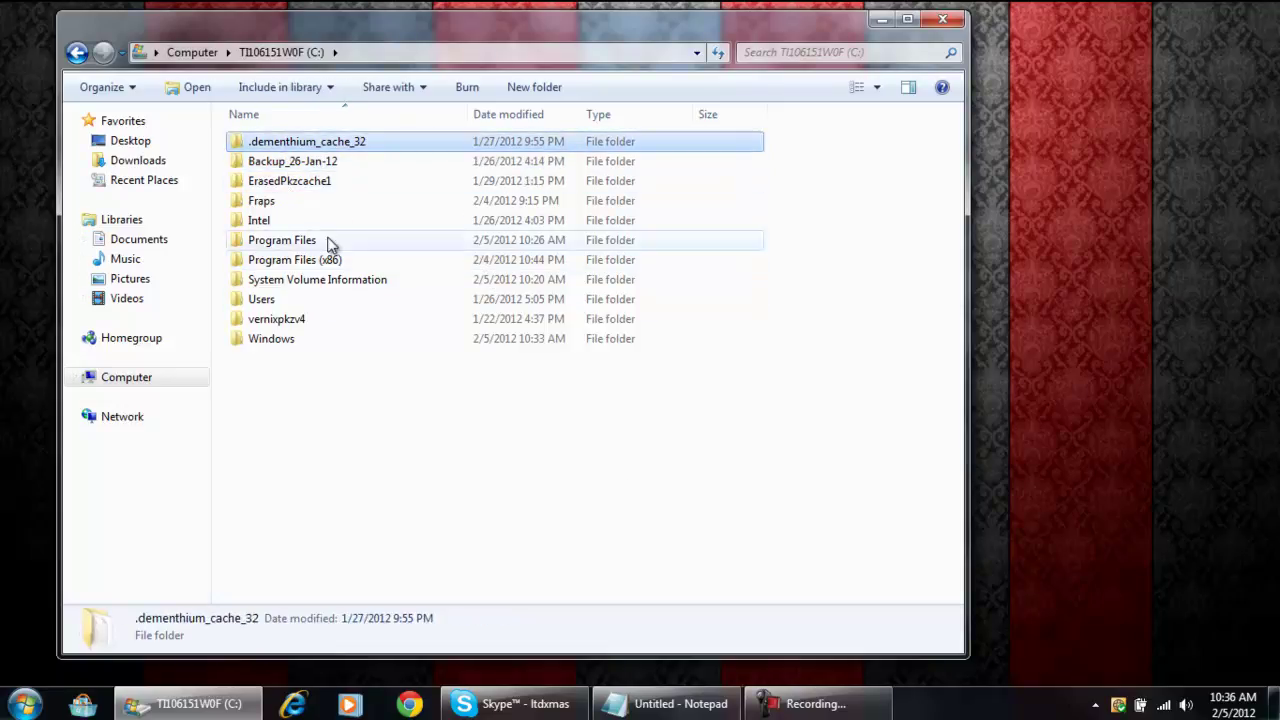
pyautogui.rightClick(330, 140)
pyautogui.click(292, 462)
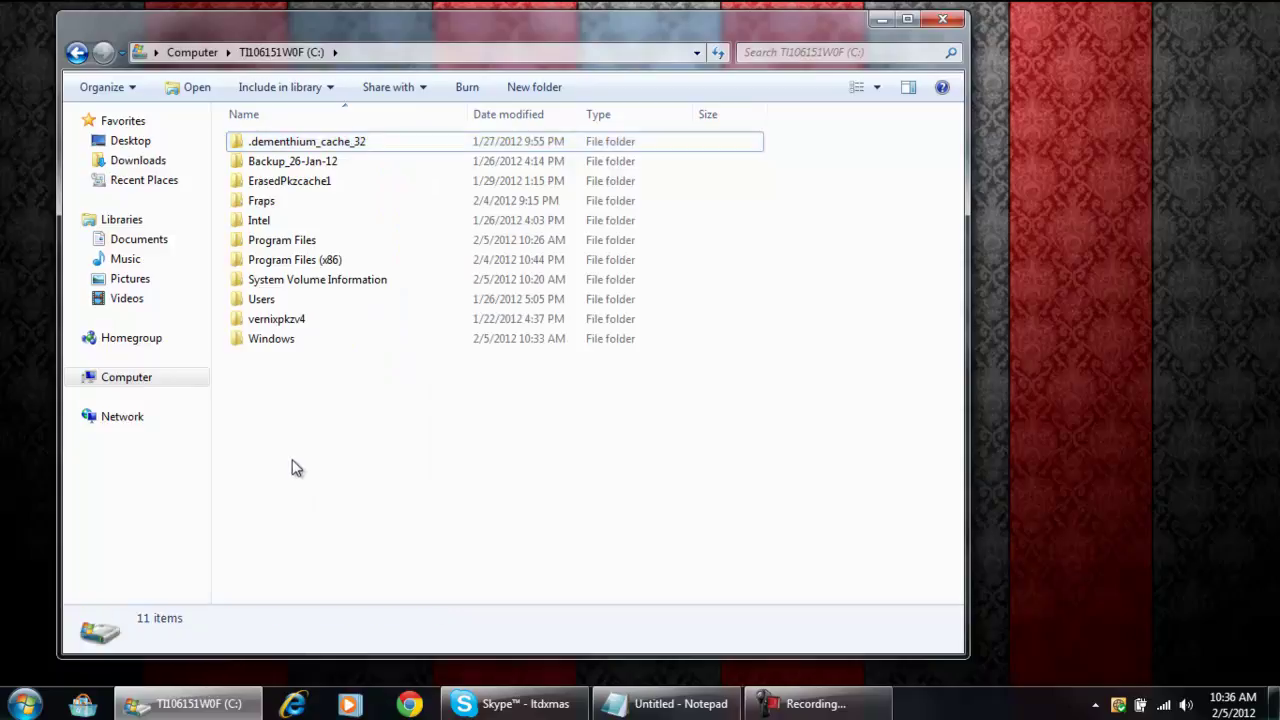
# Delete the vernixpkzv4 folder from the C: drive, confirming the deletion
pyautogui.rightClick(302, 328)
pyautogui.click(412, 622)
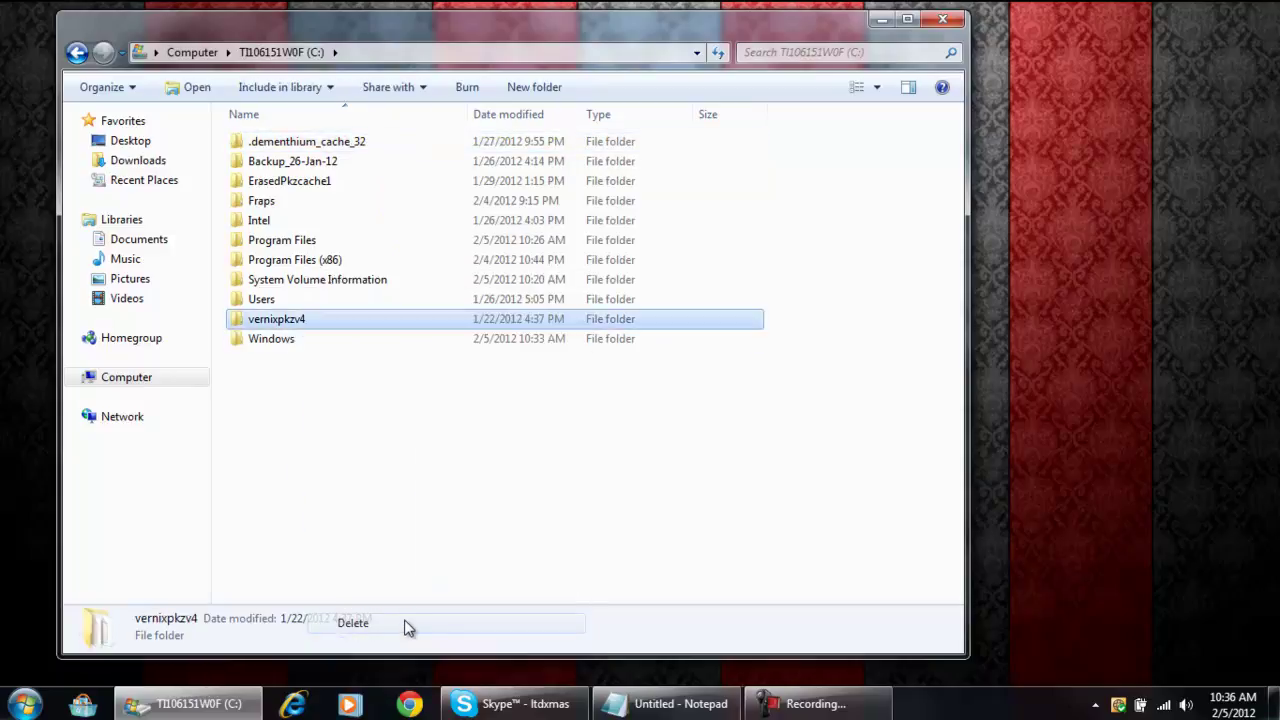
pyautogui.click(724, 424)
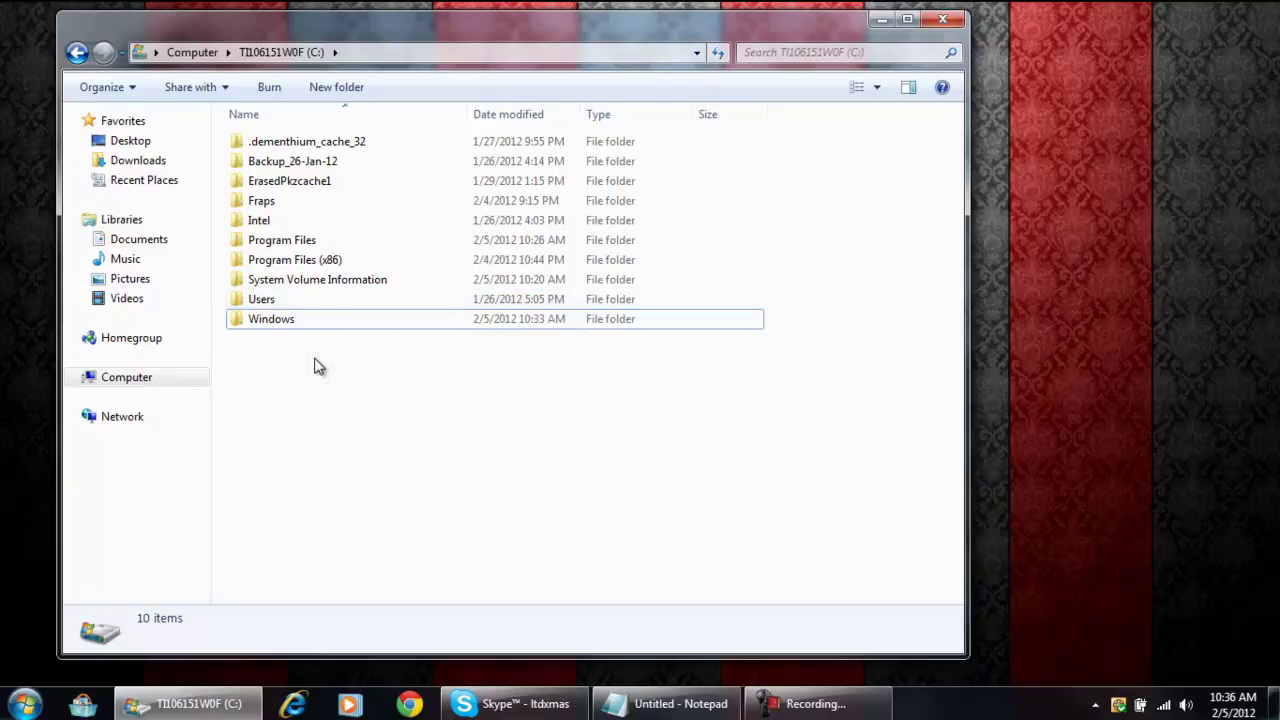
# Move the Fraps folder on the C: drive to the Recycle Bin, confirming the deletion
pyautogui.moveTo(317, 362); pyautogui.dragTo(321, 224)
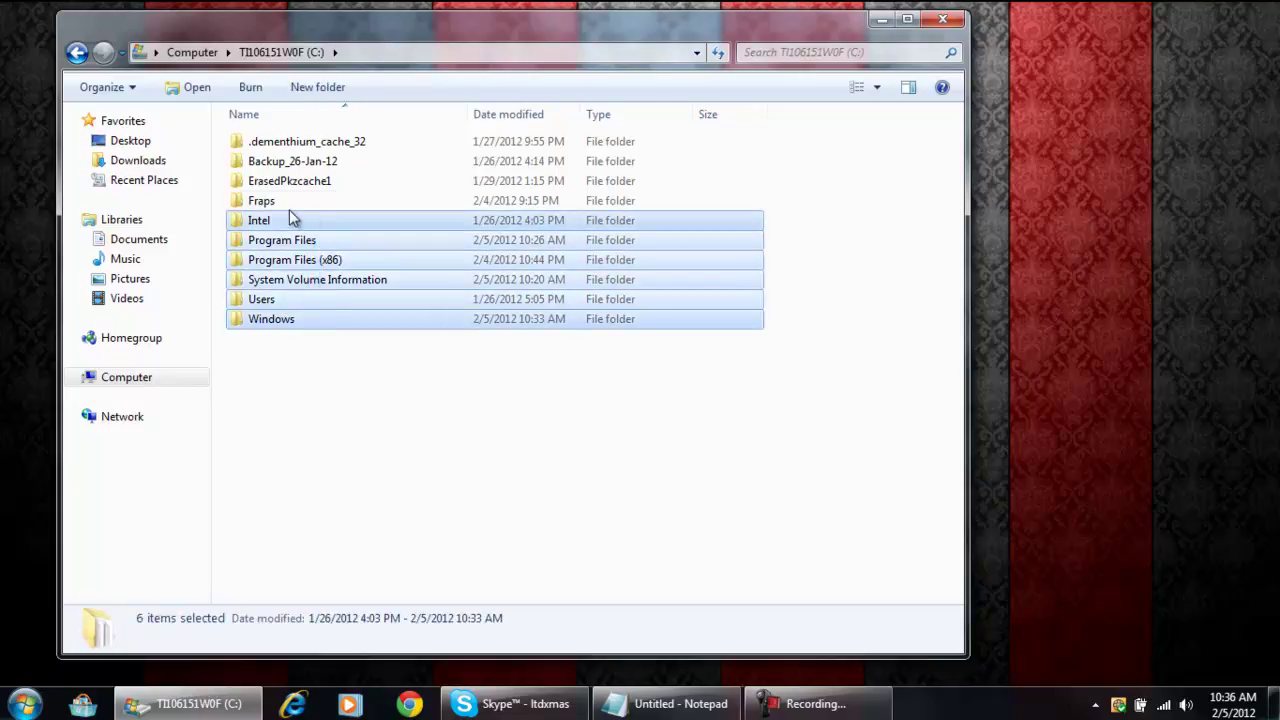
pyautogui.click(280, 203)
pyautogui.rightClick(278, 203)
pyautogui.click(330, 553)
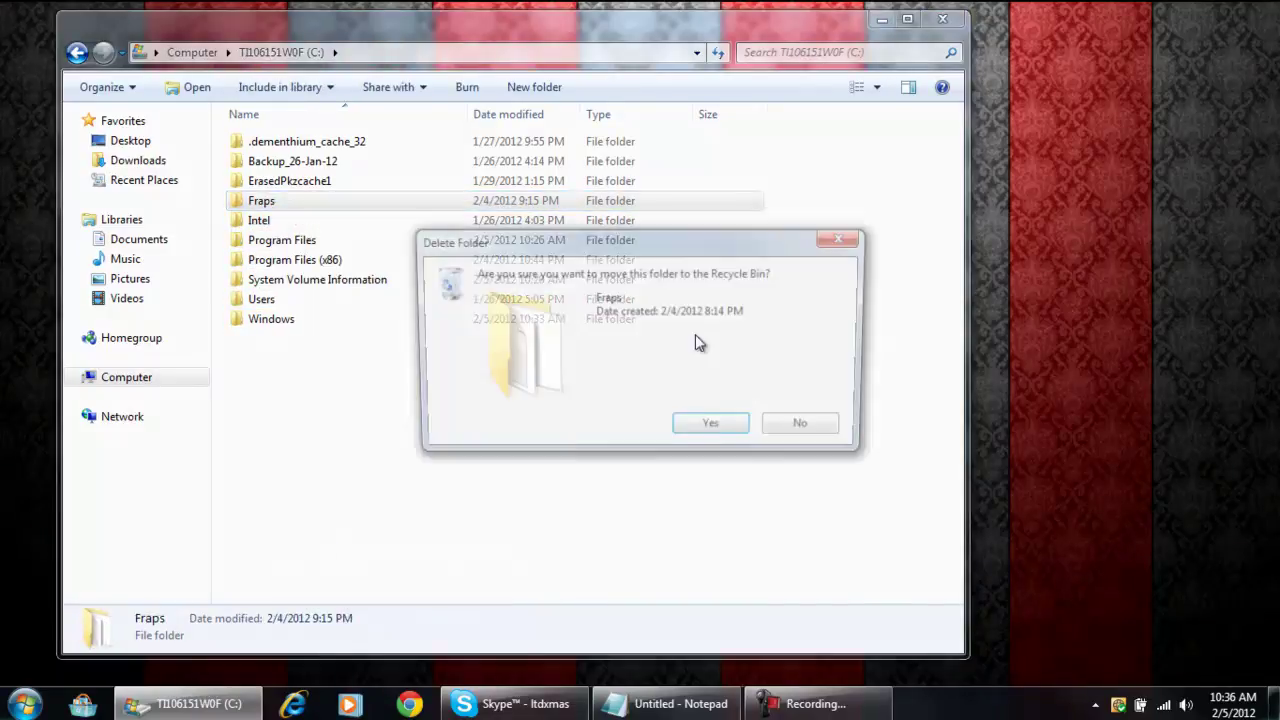
pyautogui.click(714, 424)
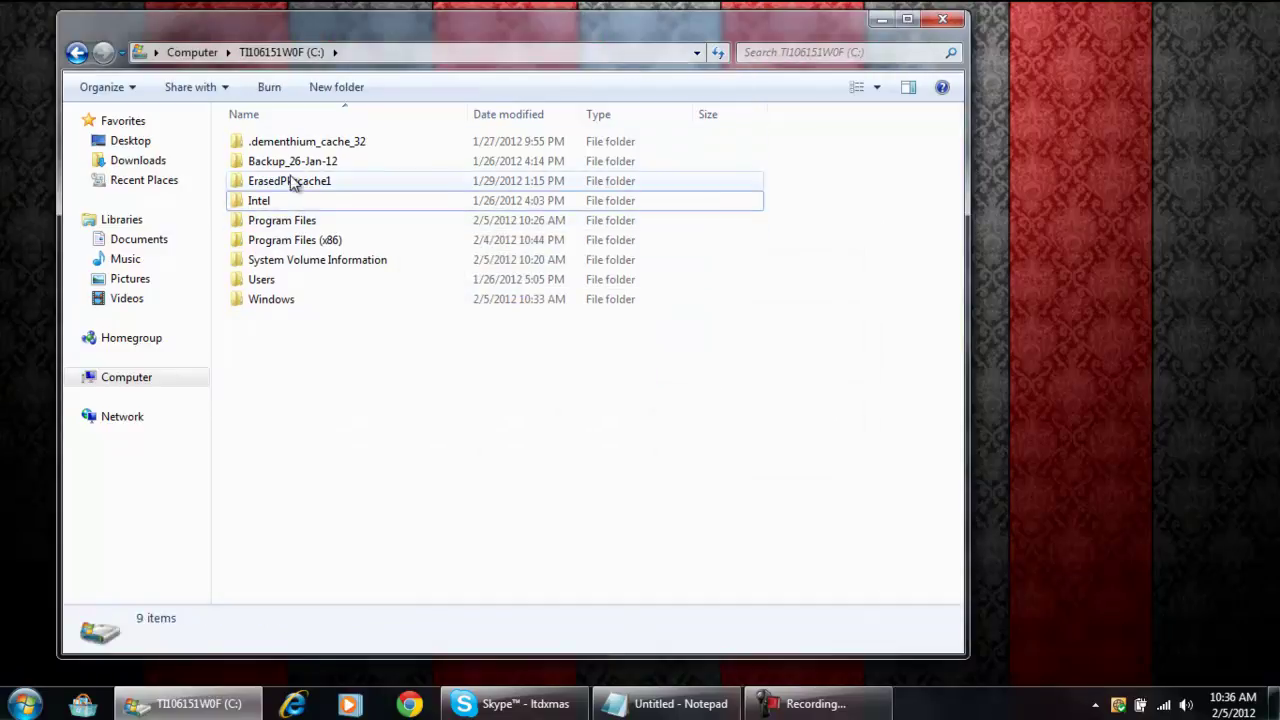
pyautogui.rightClick(292, 181)
pyautogui.rightClick(278, 140)
pyautogui.click(240, 452)
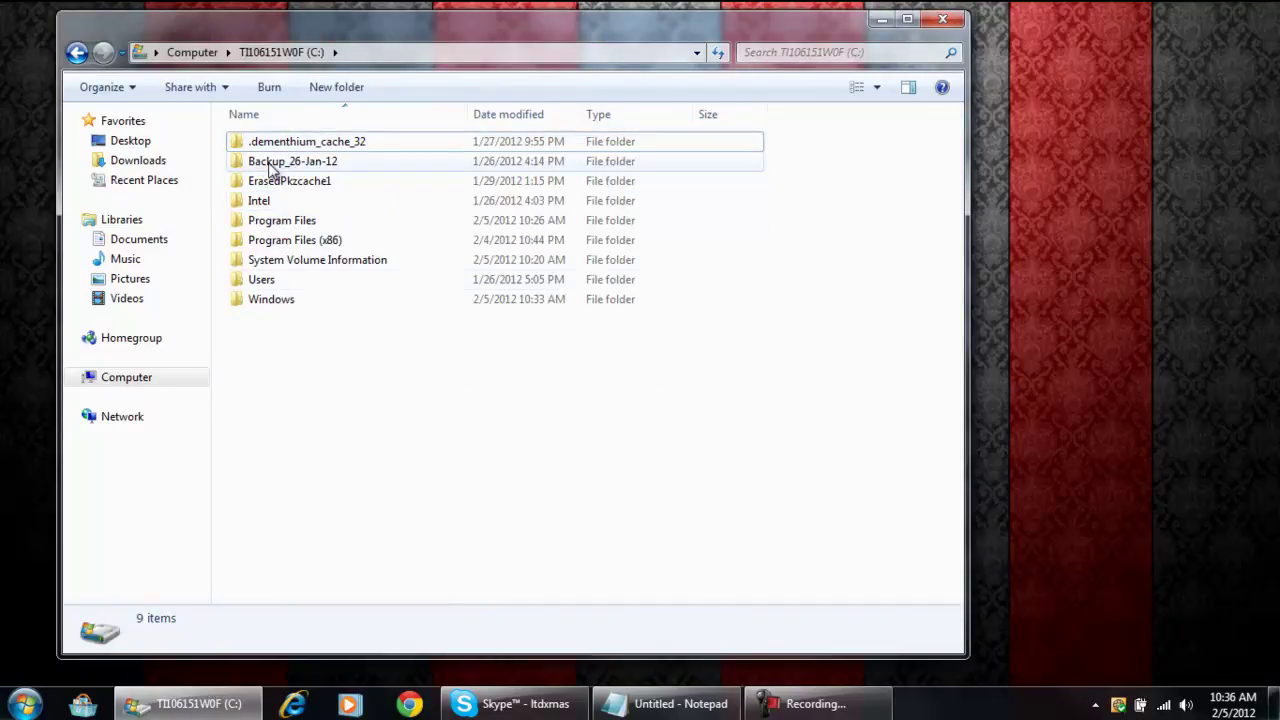
# Leave the C: drive listing and close the folder window
pyautogui.click(77, 52)
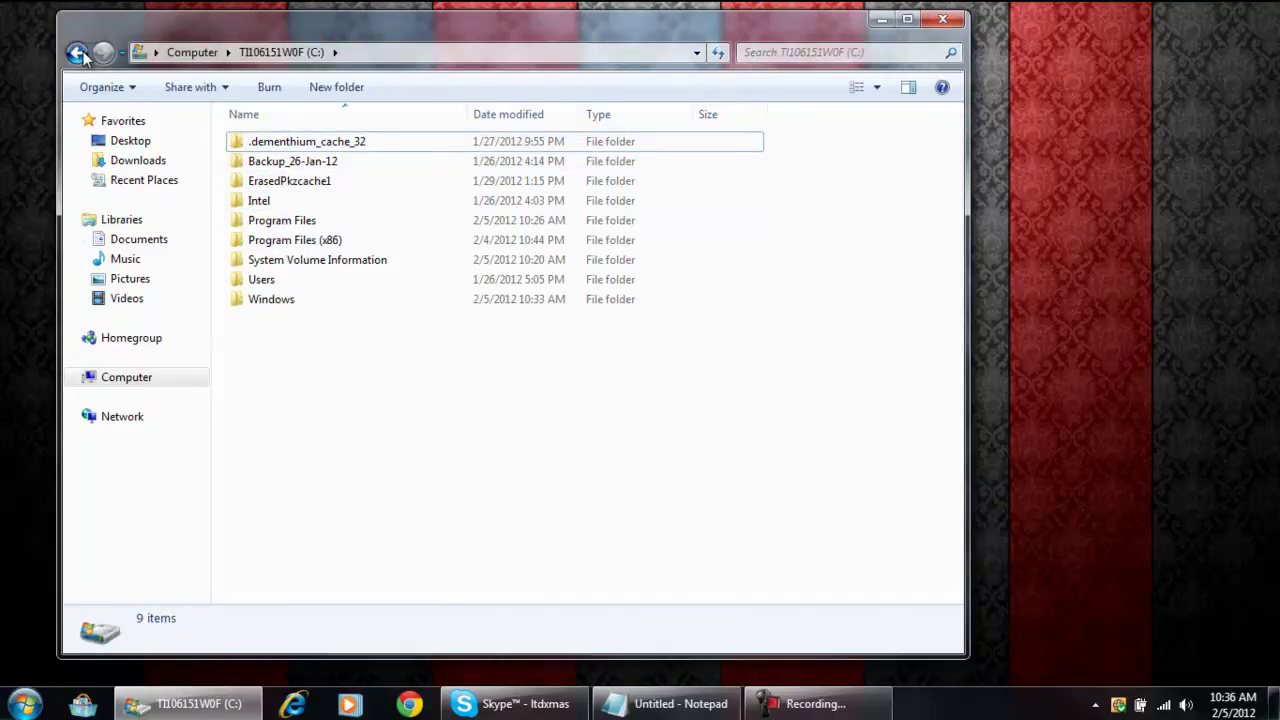
pyautogui.click(944, 19)
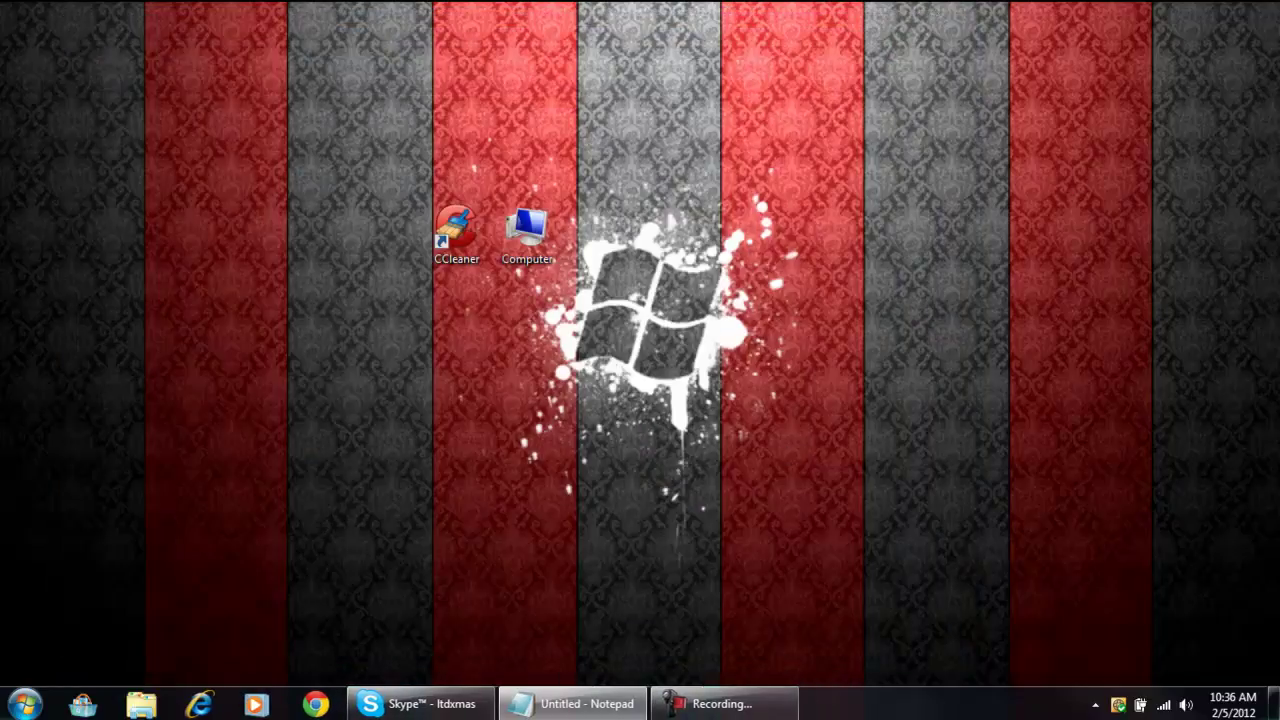